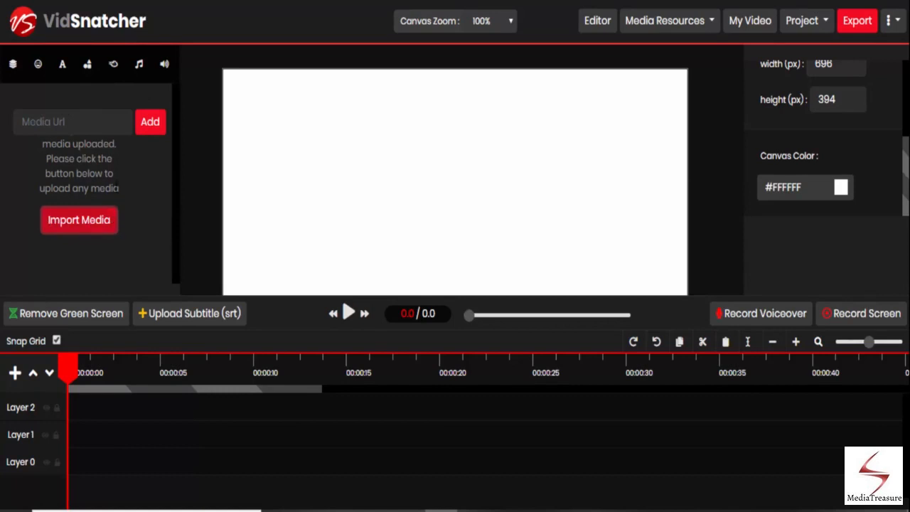
# Import the screen1 video file and place it on Layer 1 of the timeline
pyautogui.click(91, 226)
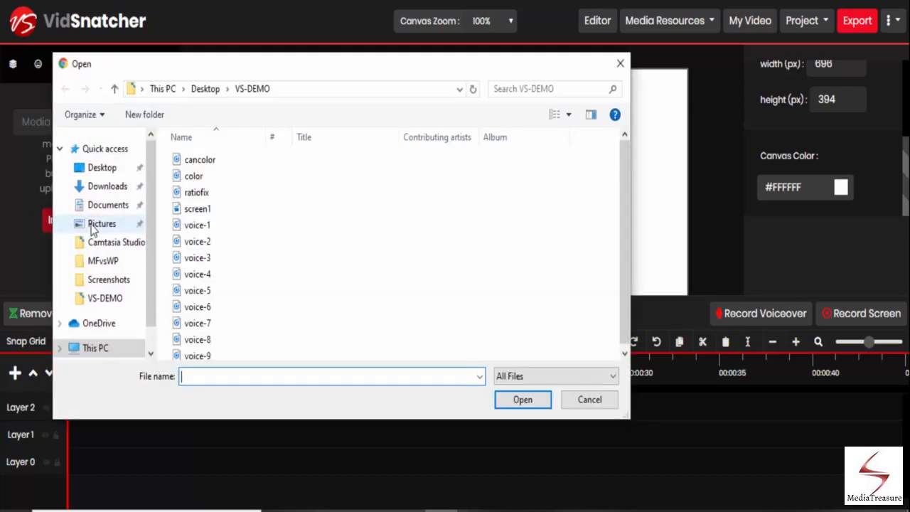
pyautogui.click(202, 211)
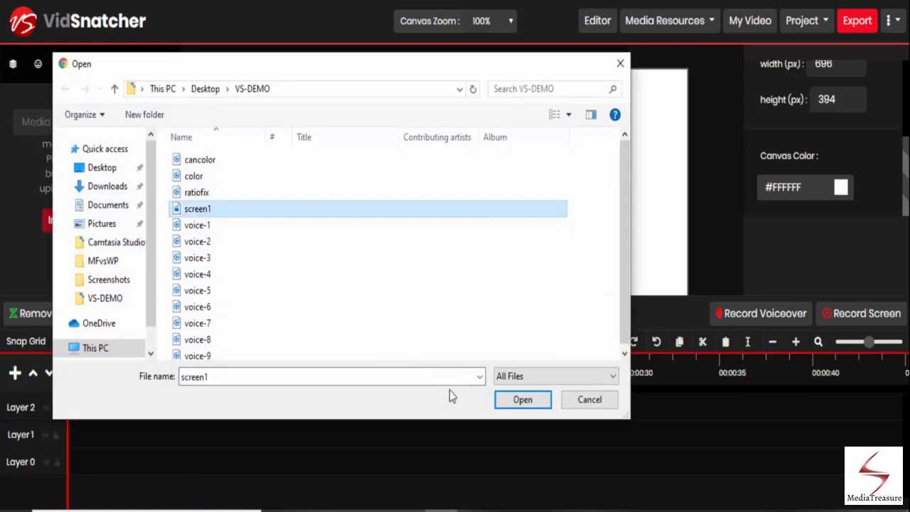
pyautogui.click(522, 400)
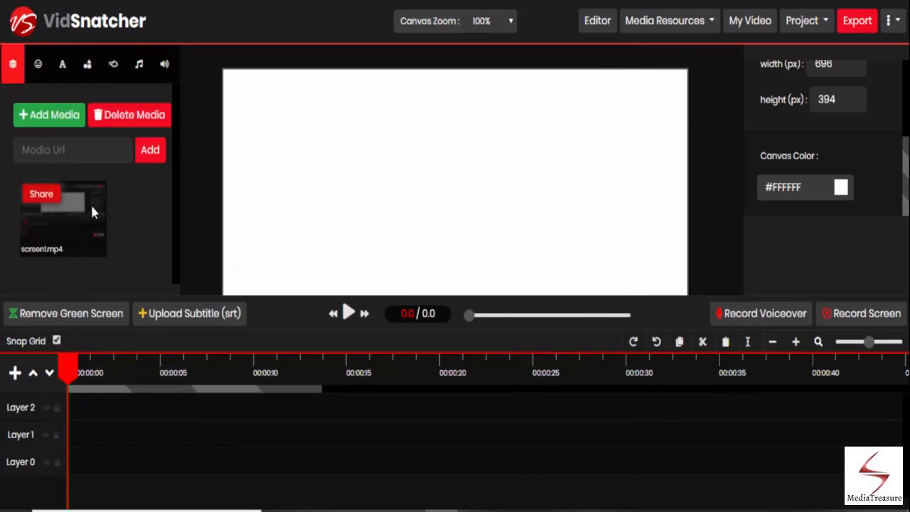
pyautogui.moveTo(82, 206); pyautogui.dragTo(111, 434)
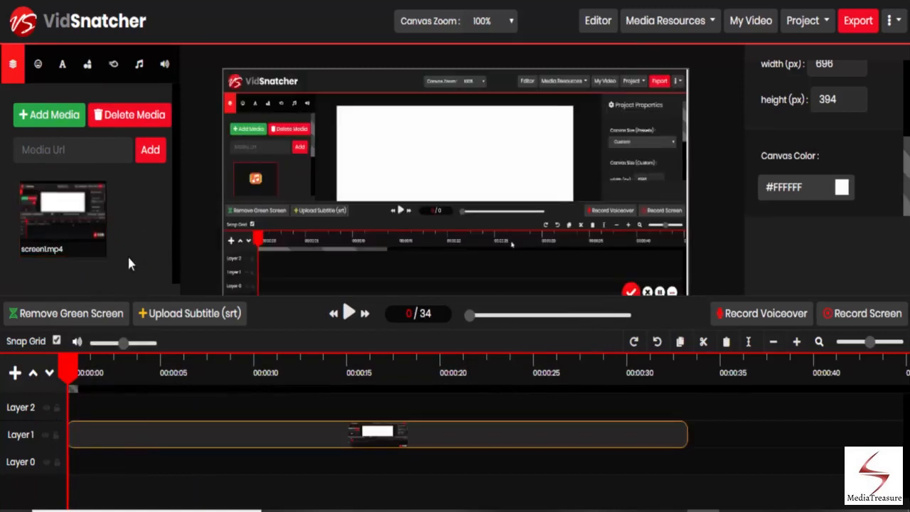
# Import the mac book image and place it at the start of Layer 2
pyautogui.click(60, 130)
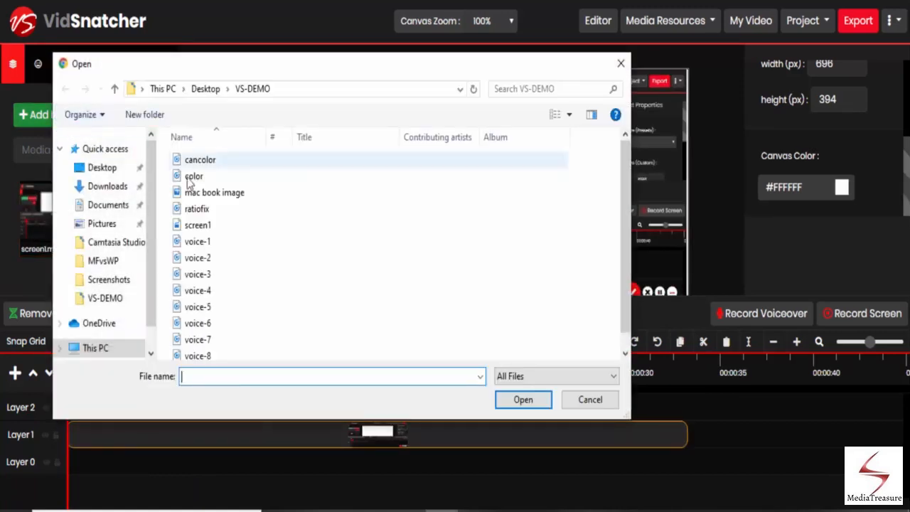
pyautogui.click(204, 194)
pyautogui.click(523, 400)
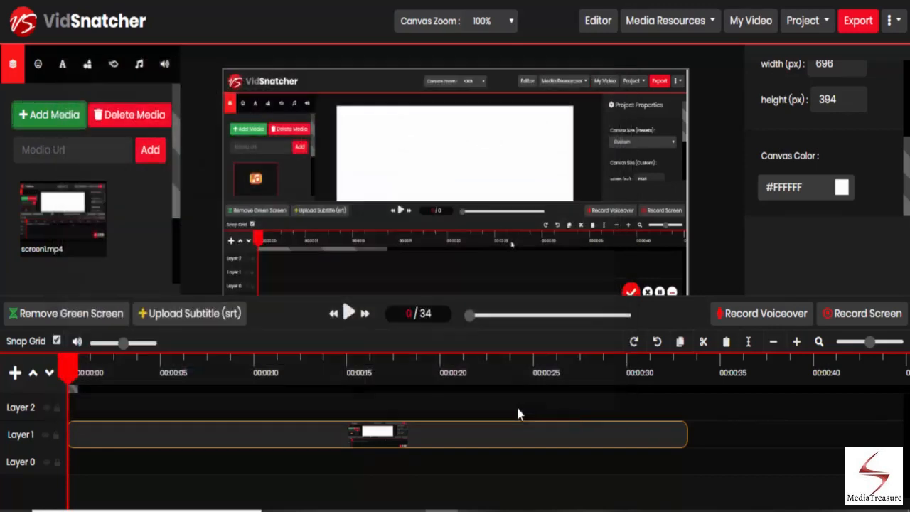
pyautogui.moveTo(174, 173); pyautogui.dragTo(177, 226)
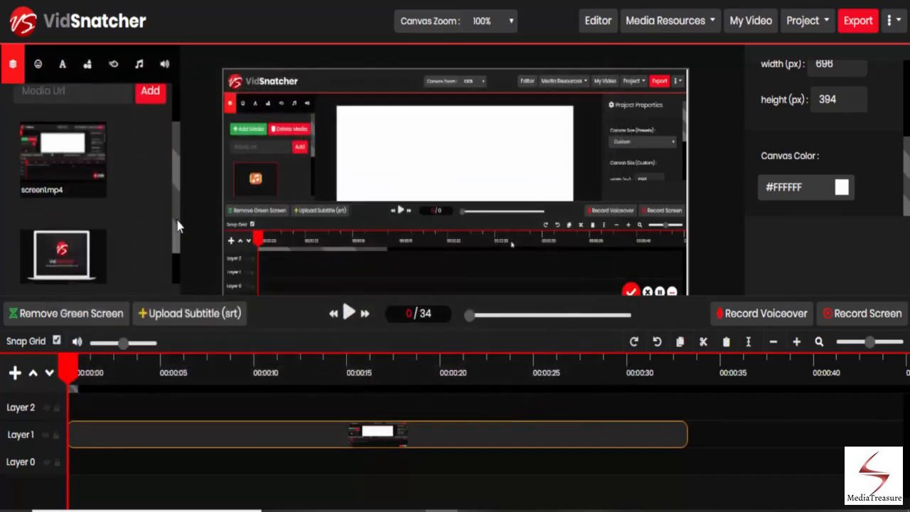
pyautogui.moveTo(78, 229); pyautogui.dragTo(137, 433)
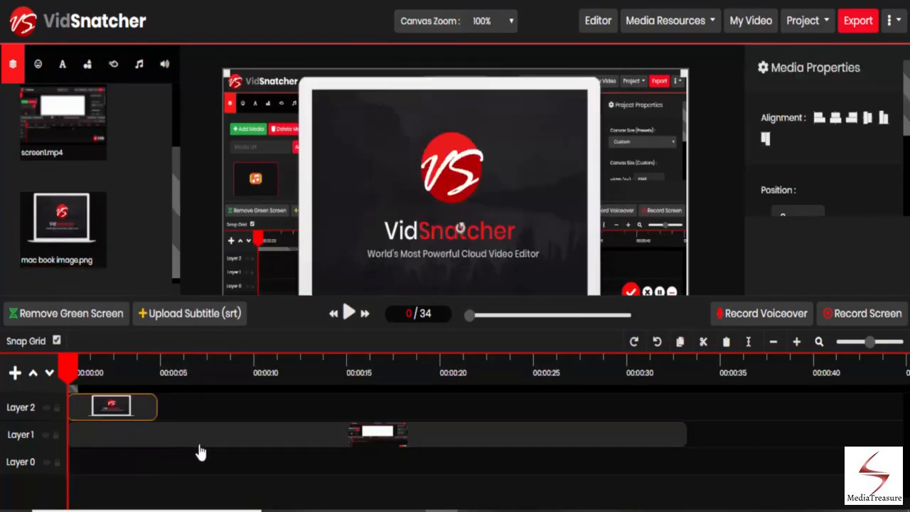
# Shift the screen1 clip on Layer 1 to the right and trim its beginning so it starts after the image
pyautogui.moveTo(192, 447); pyautogui.dragTo(223, 445)
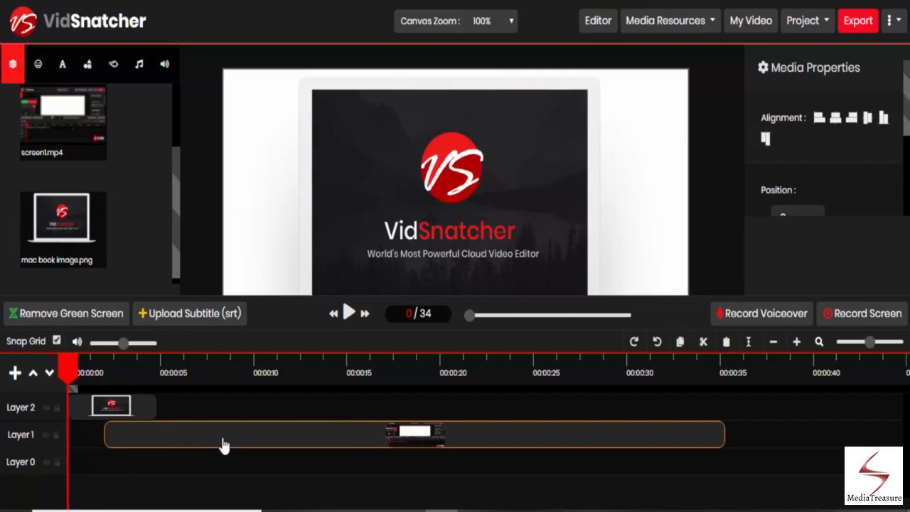
pyautogui.moveTo(103, 432); pyautogui.dragTo(150, 434)
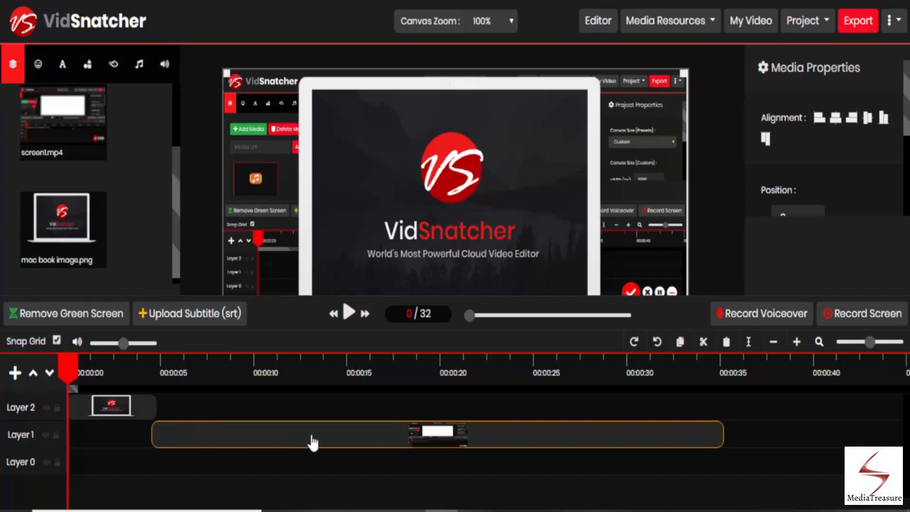
# Split the screen1 clip at about 19 seconds and move the second part up to Layer 2
pyautogui.click(425, 374)
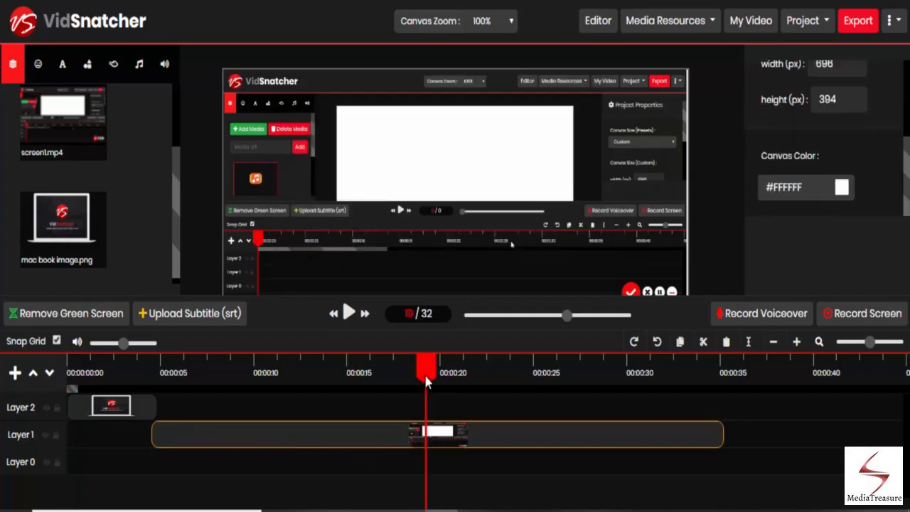
pyautogui.click(748, 342)
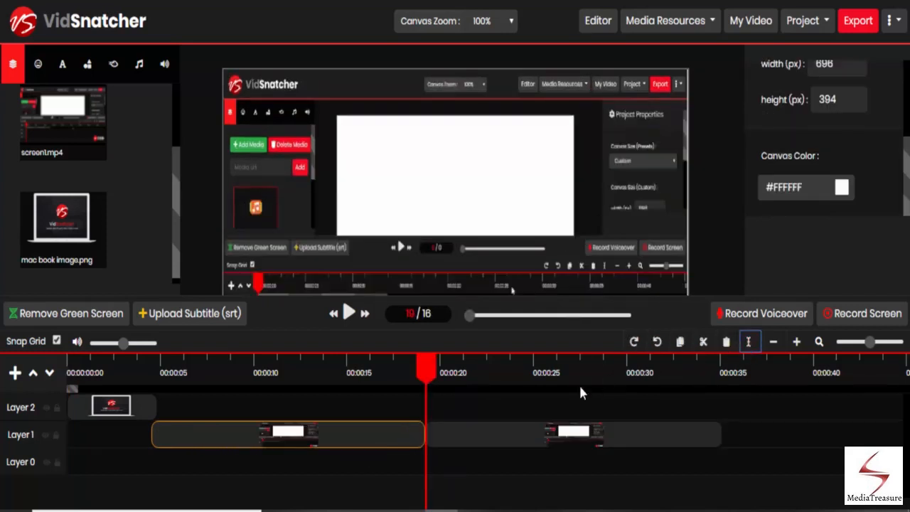
pyautogui.moveTo(524, 433); pyautogui.dragTo(519, 415)
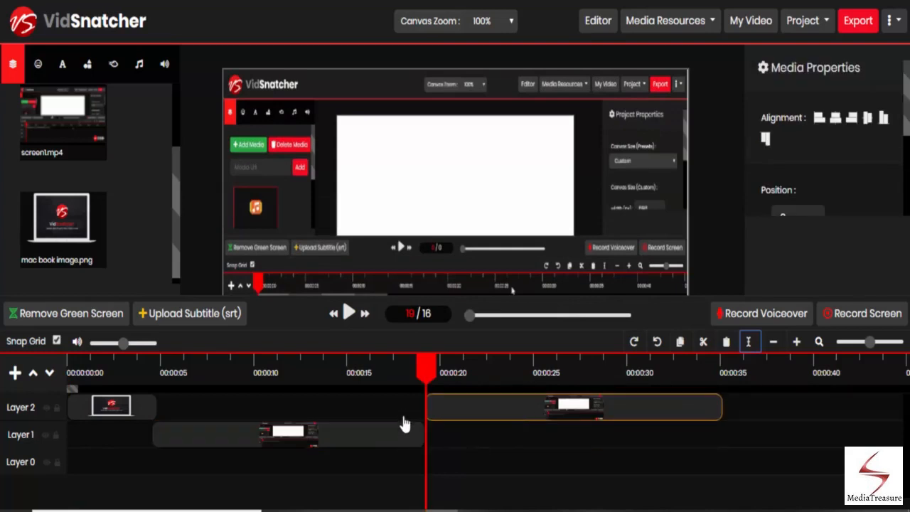
# Move the second part of the split clip back down to Layer 1
pyautogui.click(388, 441)
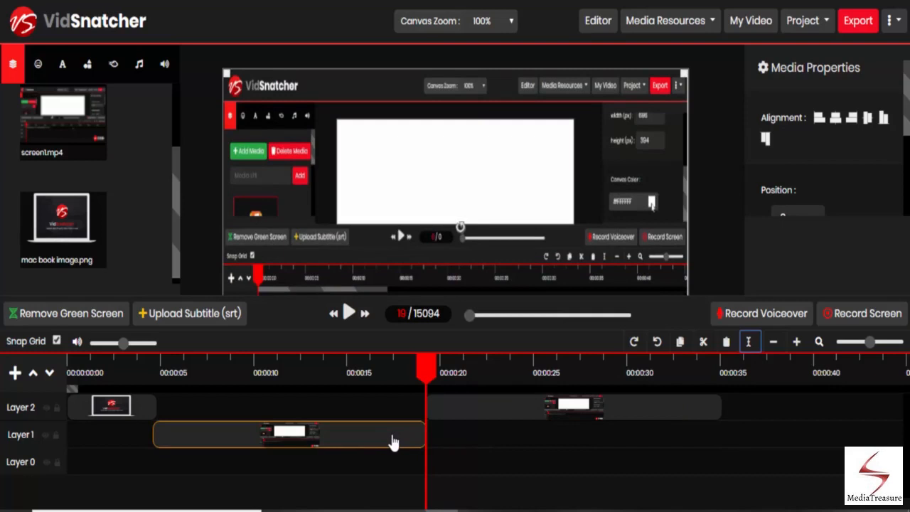
pyautogui.click(448, 418)
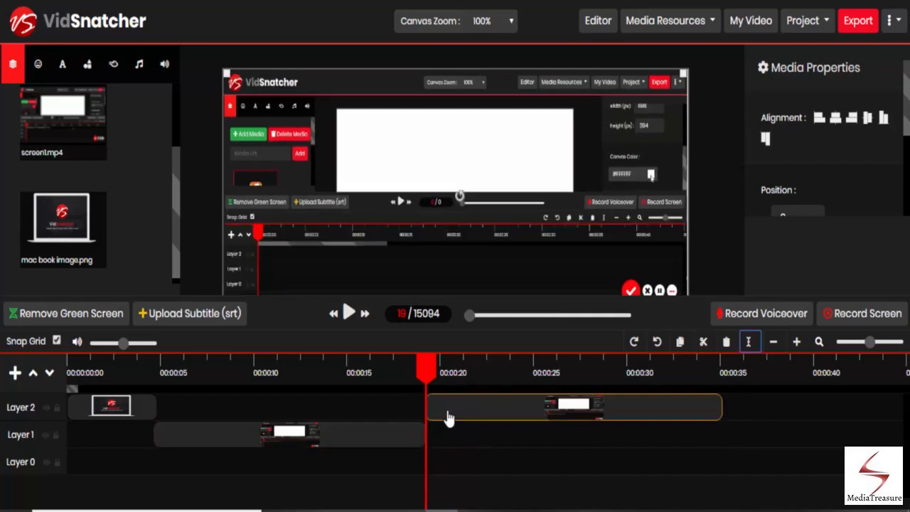
pyautogui.moveTo(448, 419); pyautogui.dragTo(447, 437)
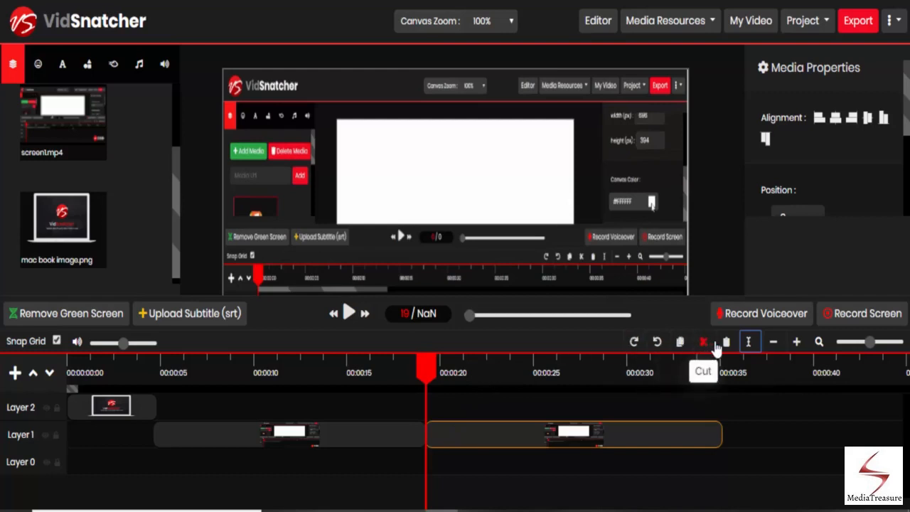
# Undo the clip move, redo it, and undo it again
pyautogui.click(657, 344)
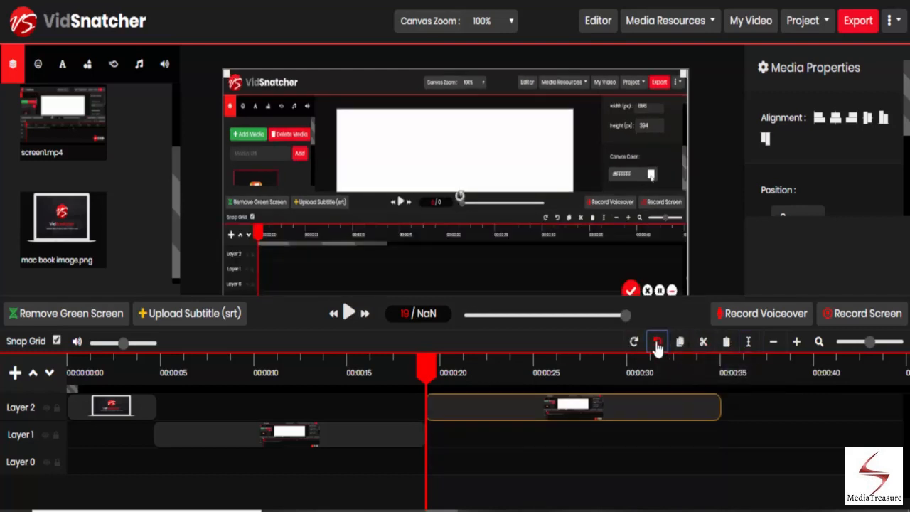
pyautogui.click(635, 343)
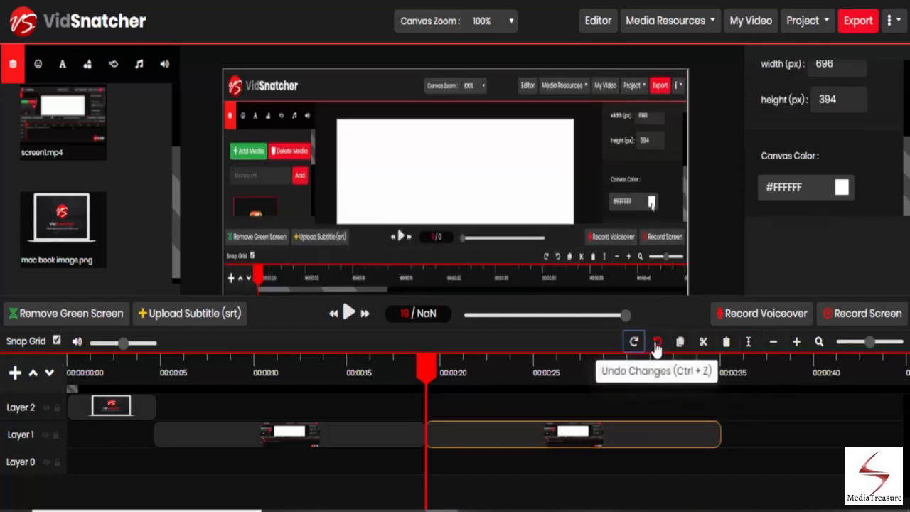
pyautogui.click(657, 344)
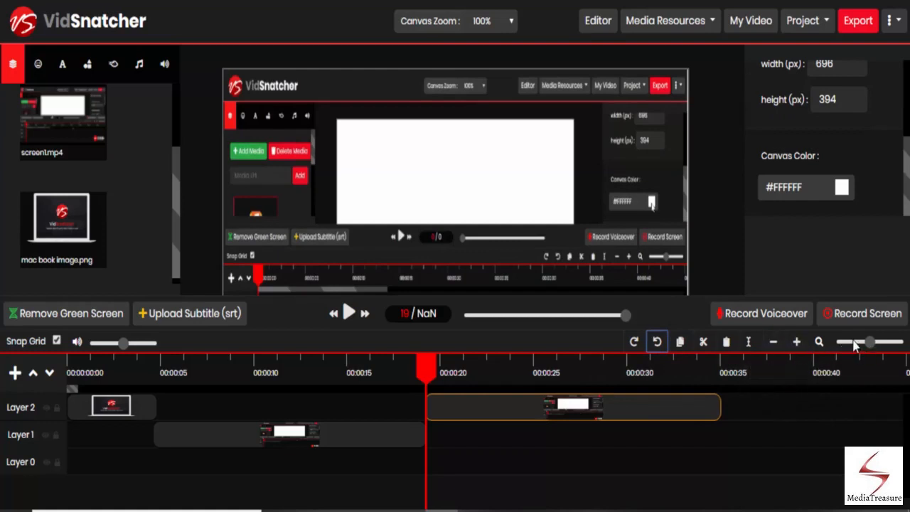
# Add two new layers to the timeline
pyautogui.click(15, 373)
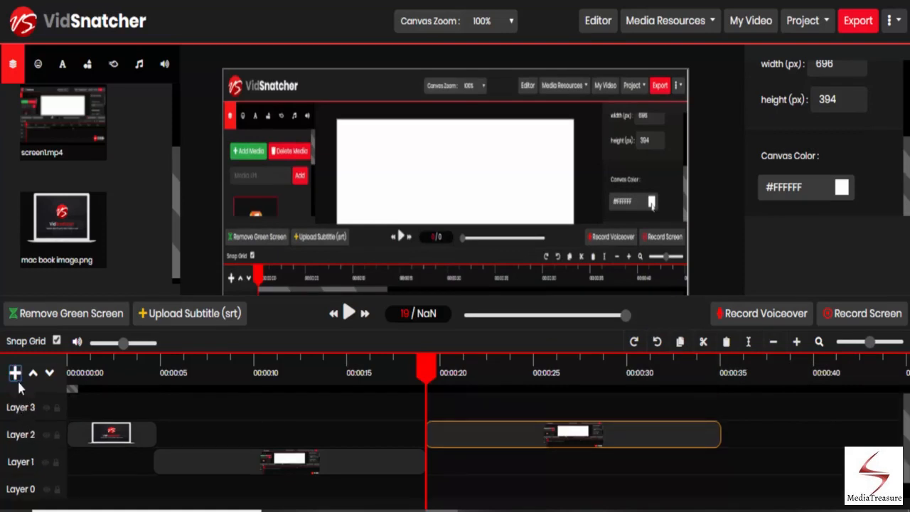
pyautogui.click(15, 374)
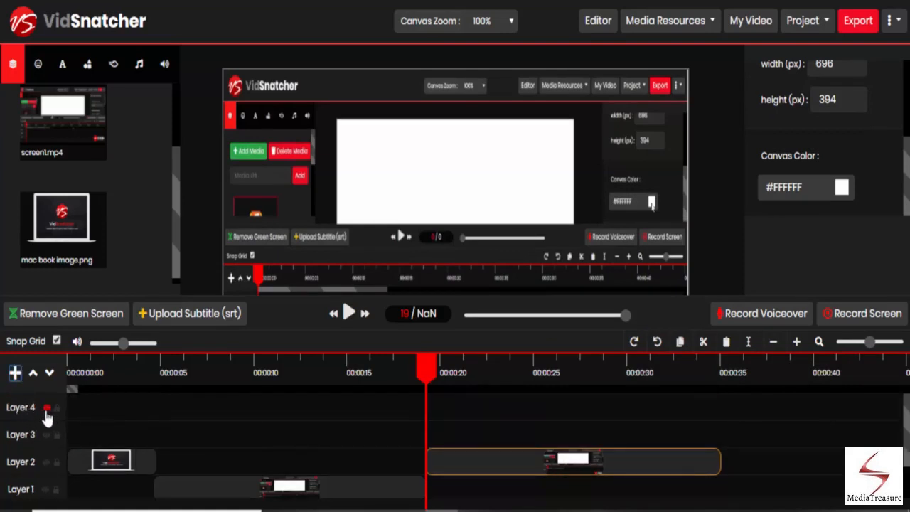
# Hide Layer 2, scrub the playhead to preview, then make Layer 2 visible again
pyautogui.click(47, 462)
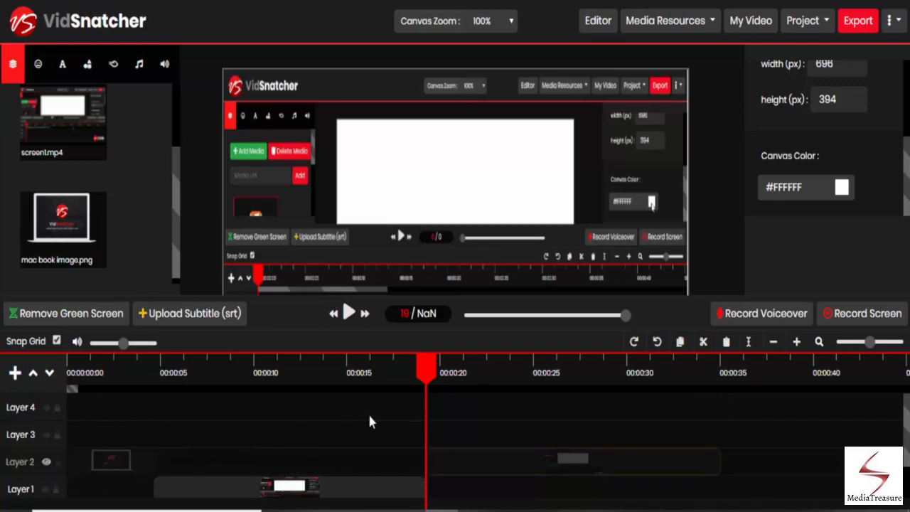
pyautogui.click(452, 376)
pyautogui.click(100, 384)
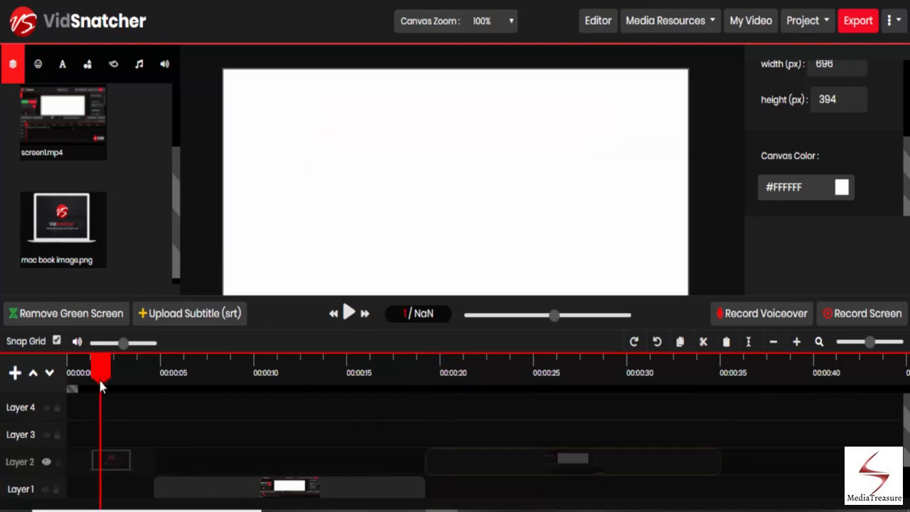
pyautogui.click(46, 463)
# Lock Layer 2 and try to drag its image clip along the timeline
pyautogui.click(197, 376)
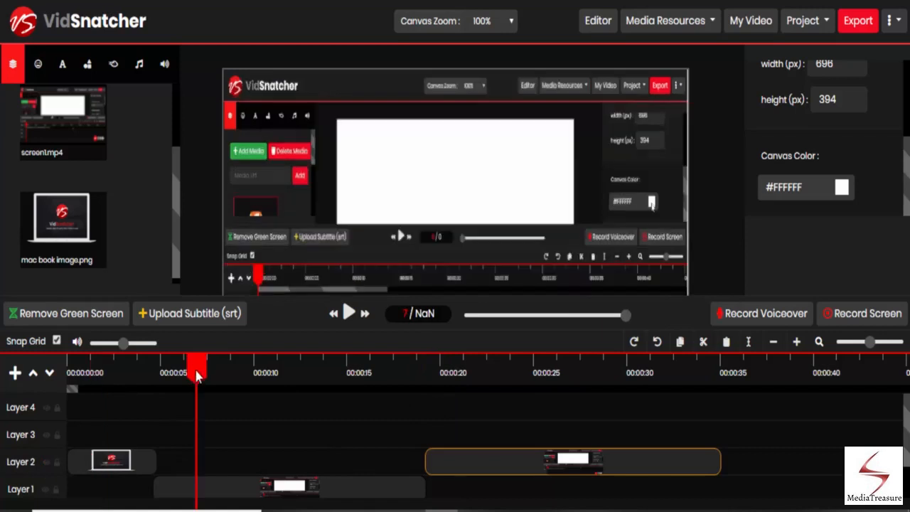
pyautogui.click(91, 375)
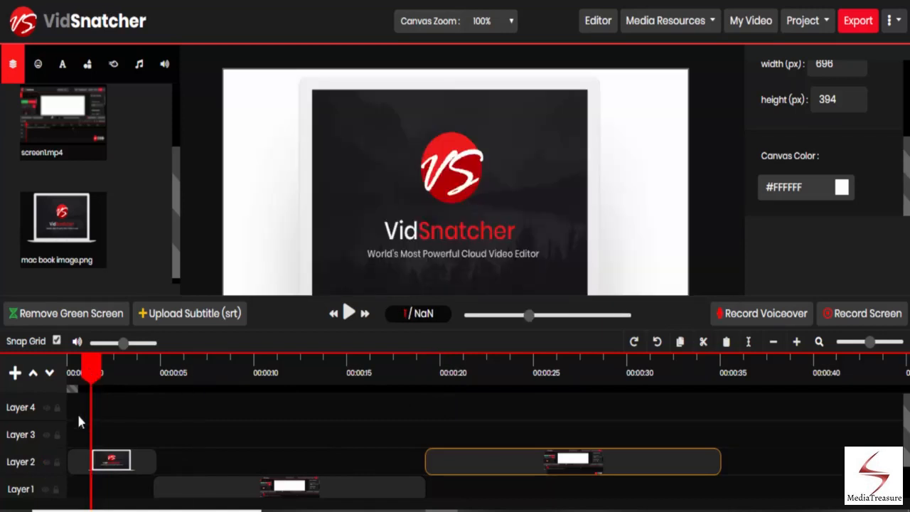
pyautogui.click(57, 462)
pyautogui.moveTo(121, 460); pyautogui.dragTo(166, 468)
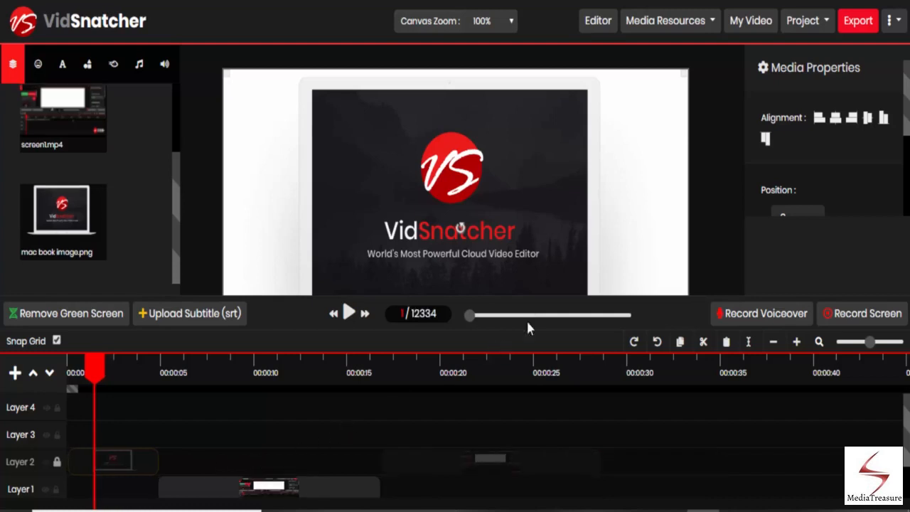
# Start a new project
pyautogui.click(807, 20)
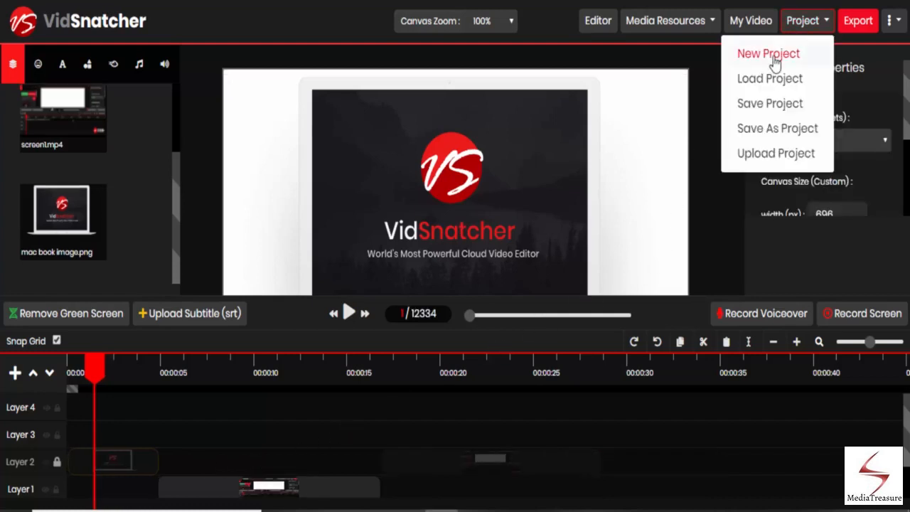
pyautogui.click(768, 54)
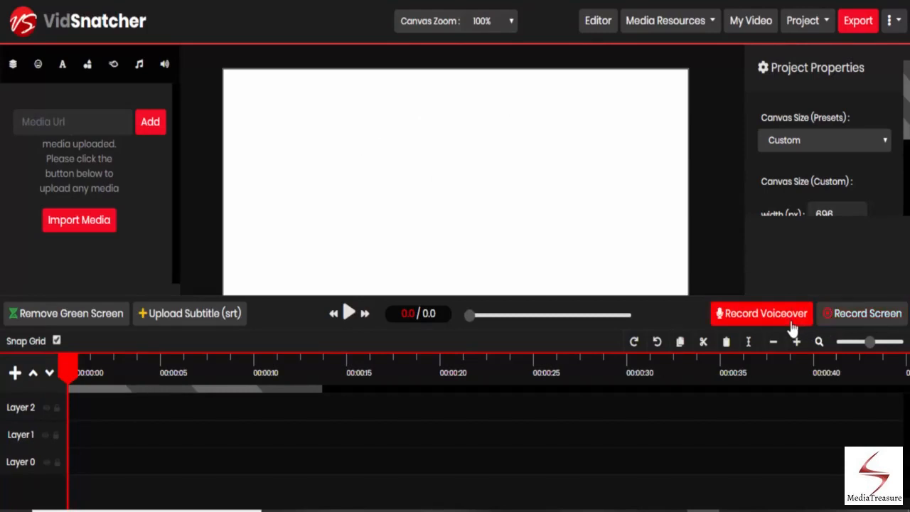
# Open screen recording, disable the microphone, and start recording
pyautogui.click(848, 323)
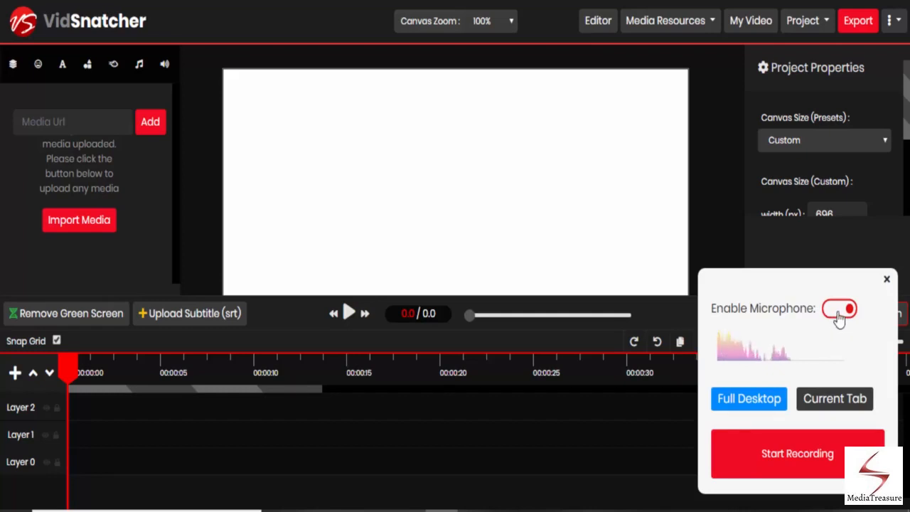
pyautogui.click(838, 313)
pyautogui.click(837, 347)
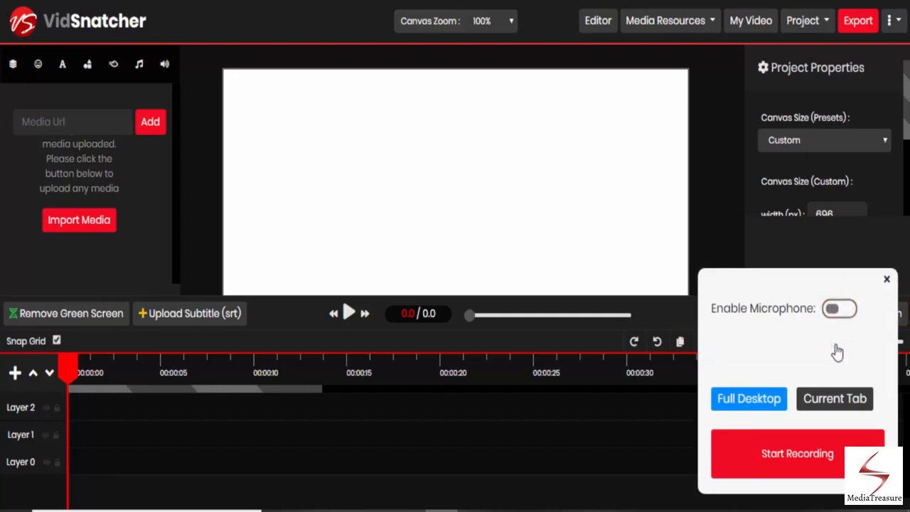
pyautogui.click(811, 460)
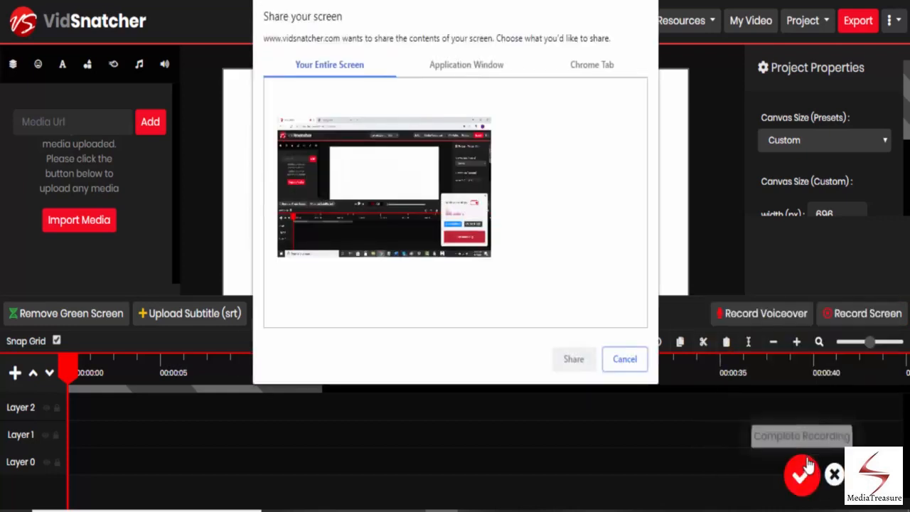
# Choose the Training Area Chrome tab as the screen to share
pyautogui.click(597, 69)
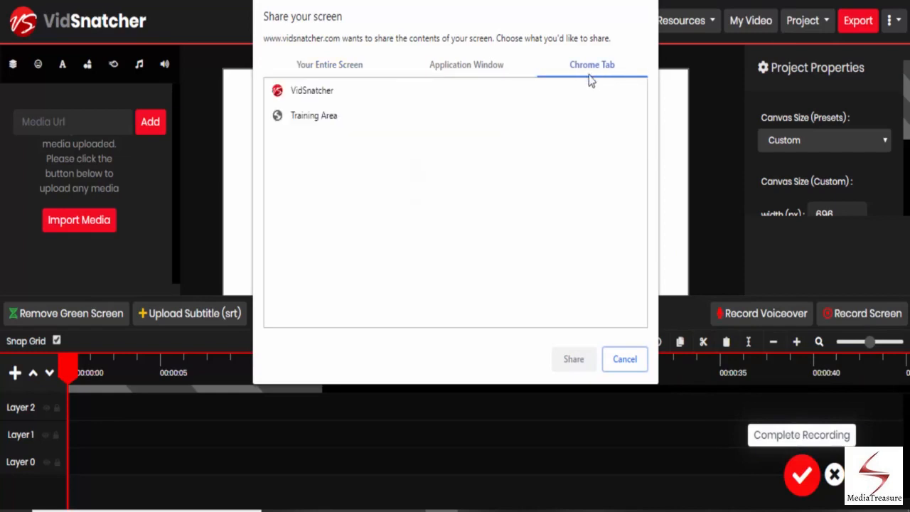
pyautogui.click(332, 121)
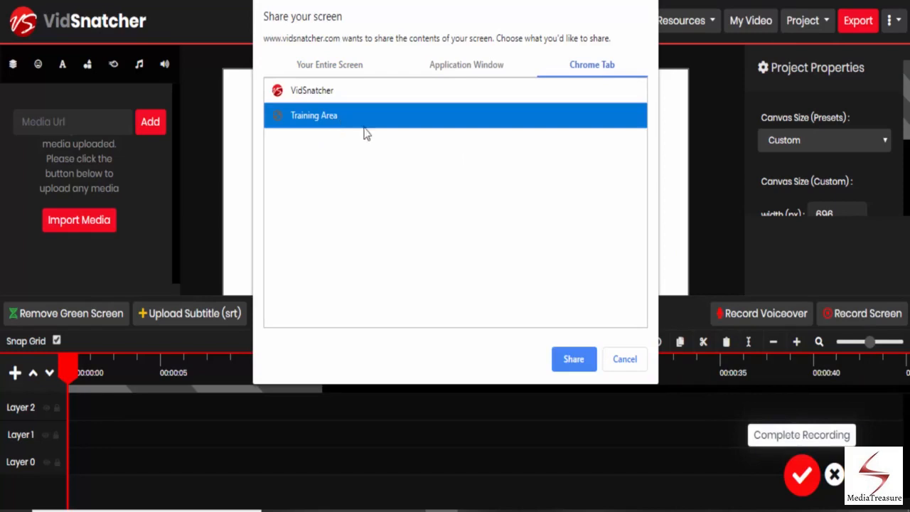
pyautogui.click(573, 359)
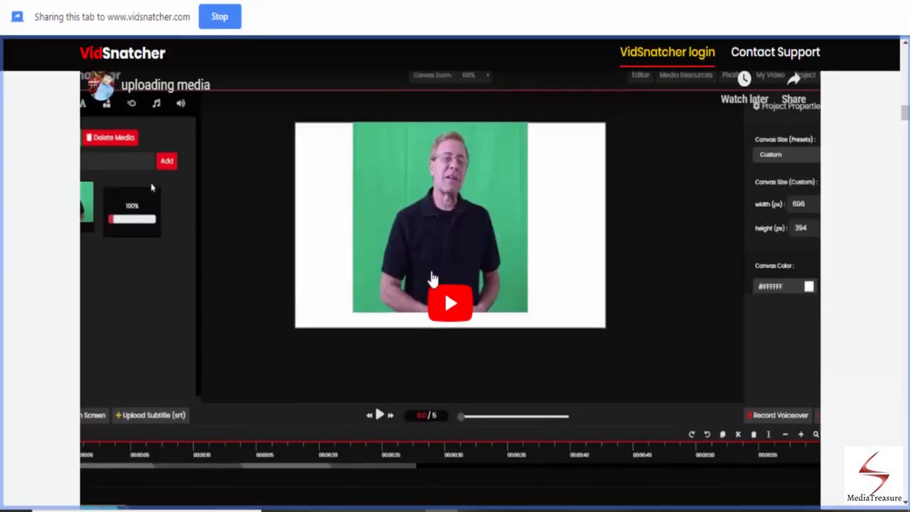
pyautogui.scroll(5, 629, 269)
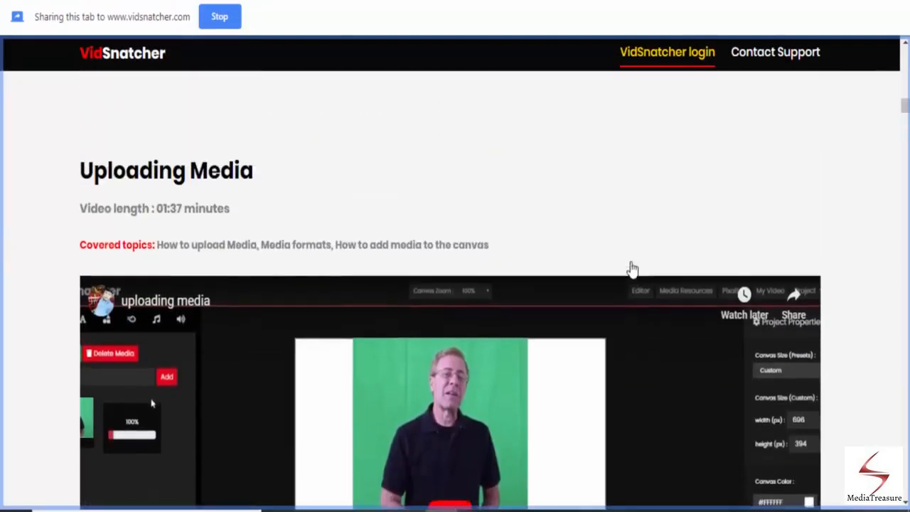
# Record the How to Login training video playing briefly, pause it, and stop sharing the tab
pyautogui.scroll(15, 627, 263)
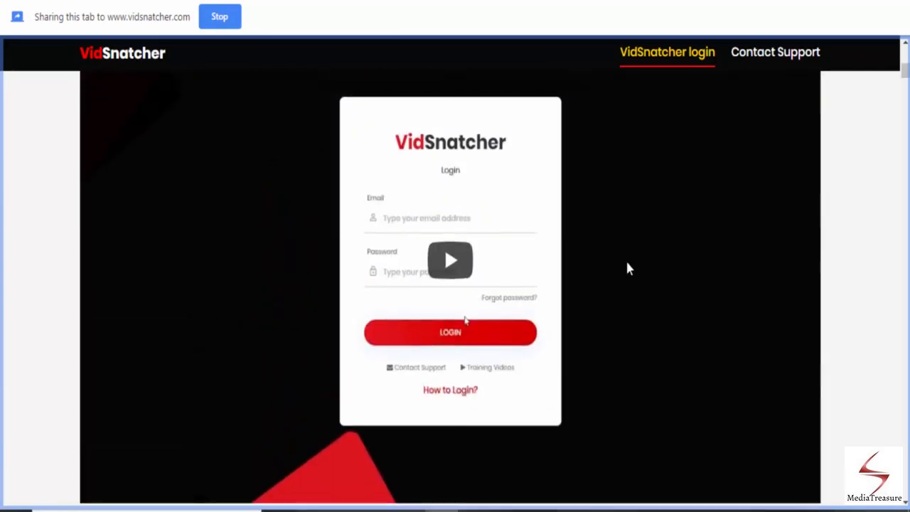
pyautogui.scroll(3, 628, 266)
pyautogui.scroll(-5, 628, 266)
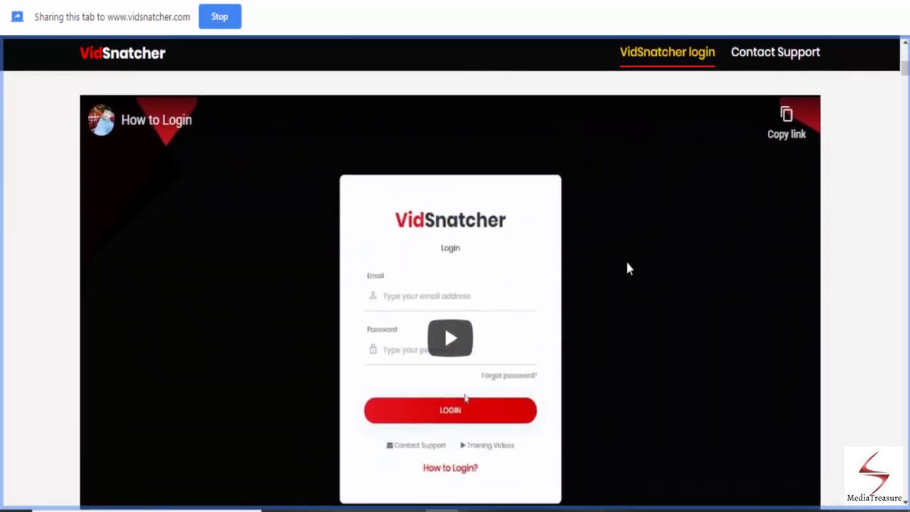
pyautogui.click(467, 341)
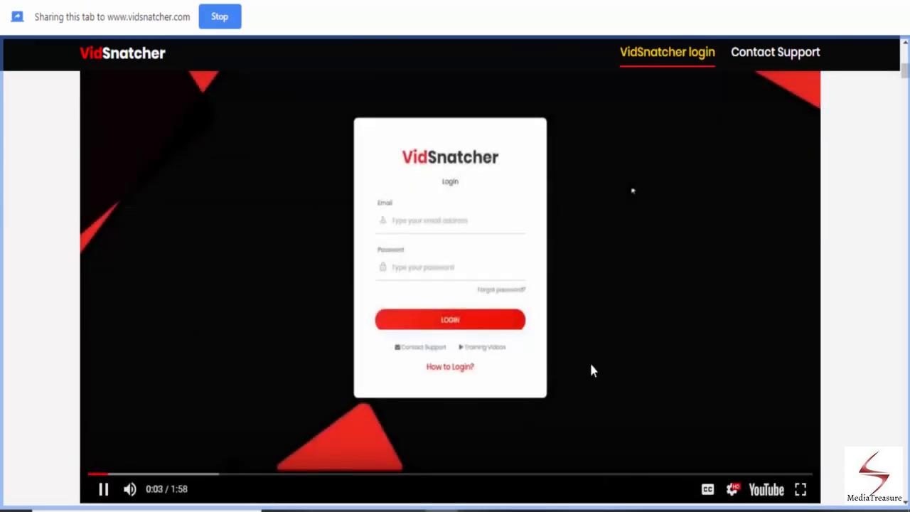
pyautogui.click(103, 490)
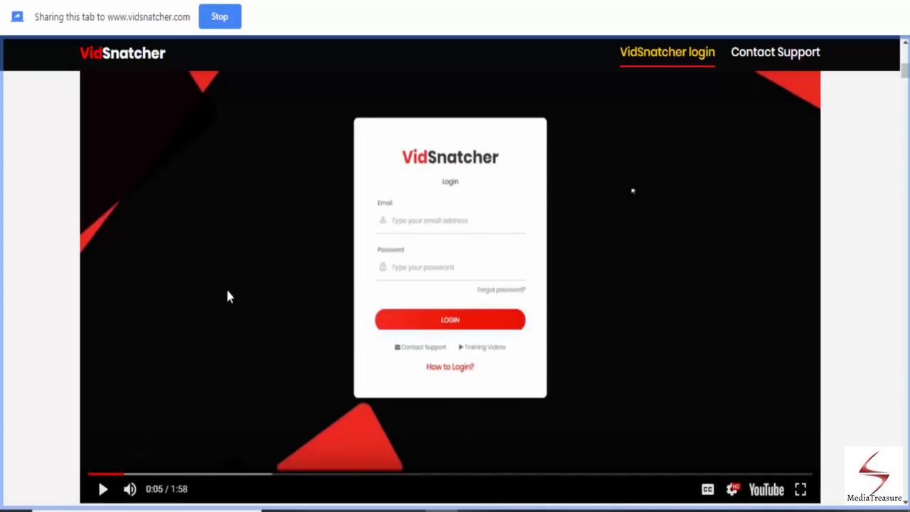
pyautogui.click(218, 22)
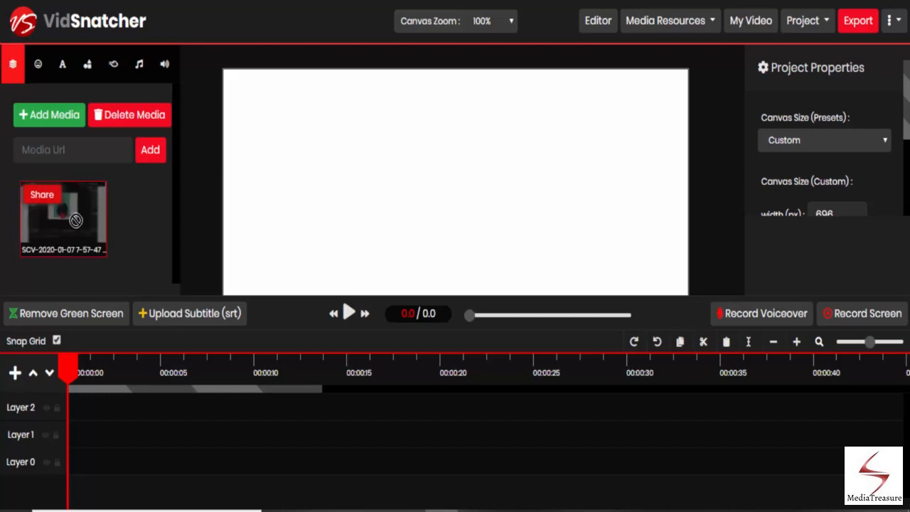
# Place the screen recording on Layer 1 and record a voiceover while the project preview plays
pyautogui.moveTo(75, 221); pyautogui.dragTo(84, 450)
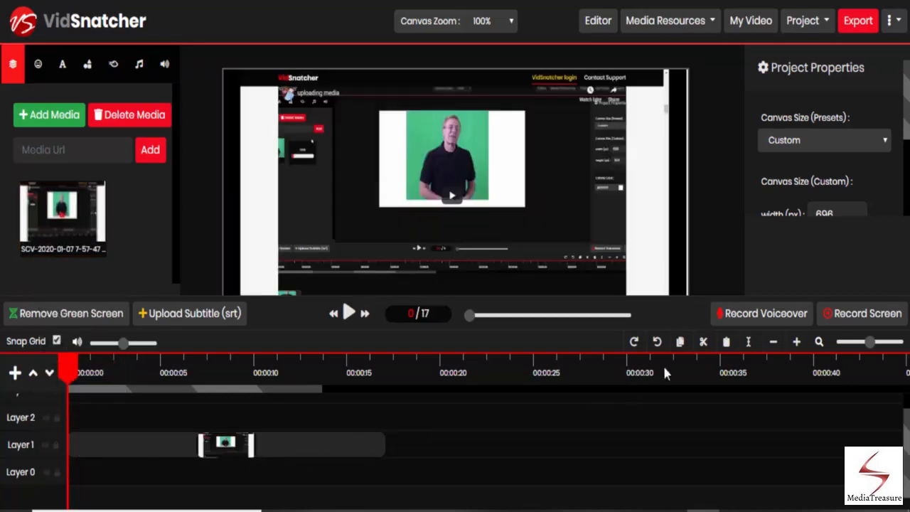
pyautogui.click(762, 315)
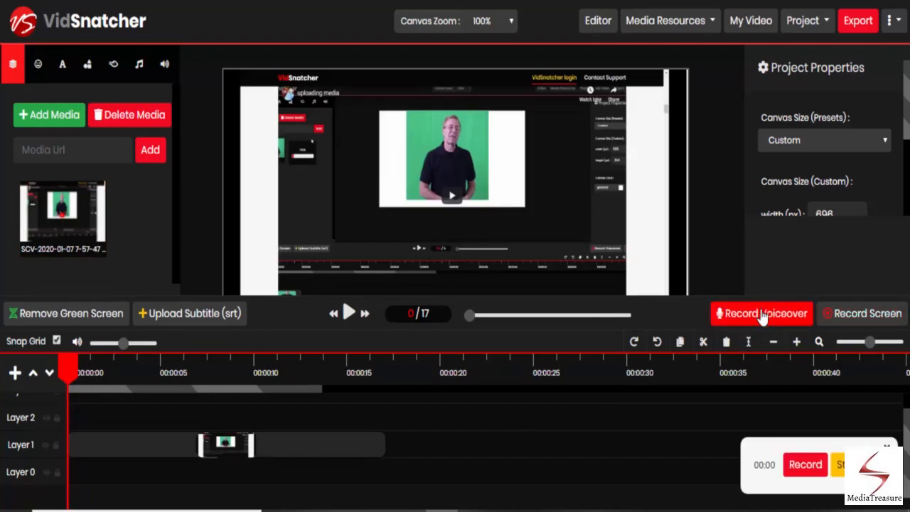
pyautogui.click(803, 463)
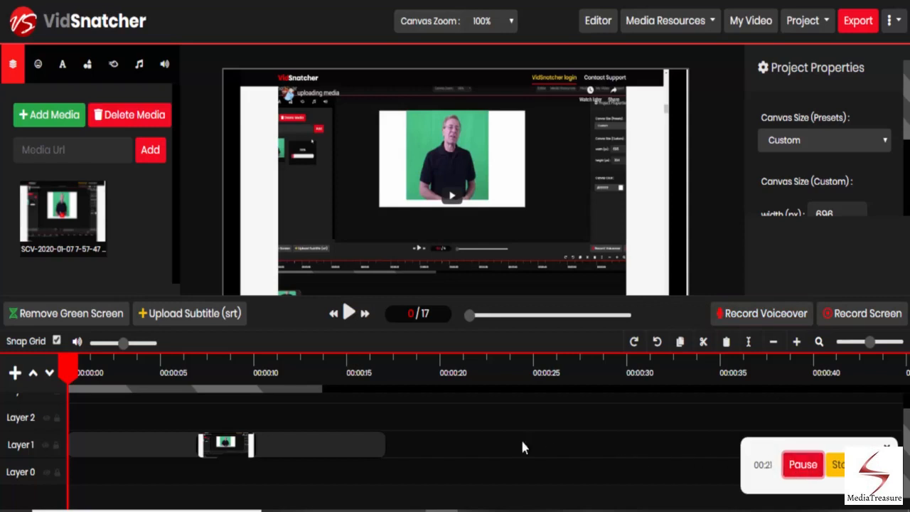
pyautogui.click(349, 315)
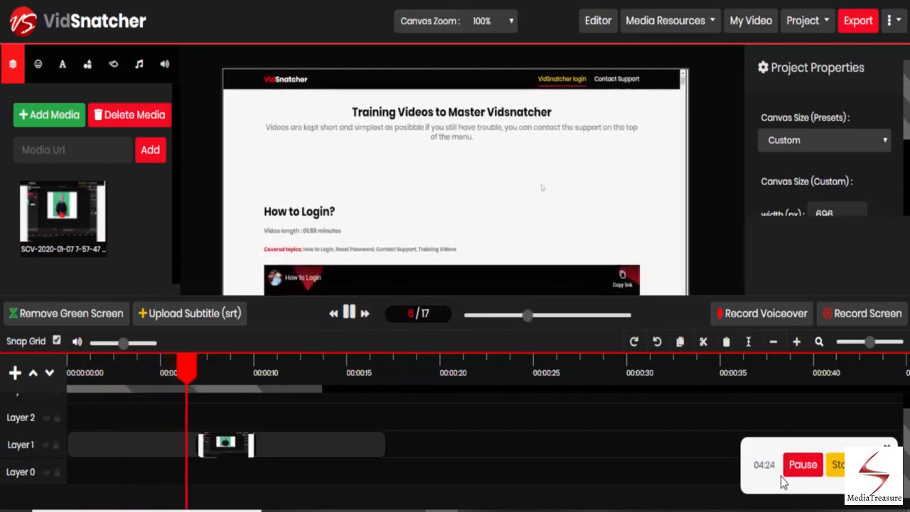
pyautogui.click(841, 466)
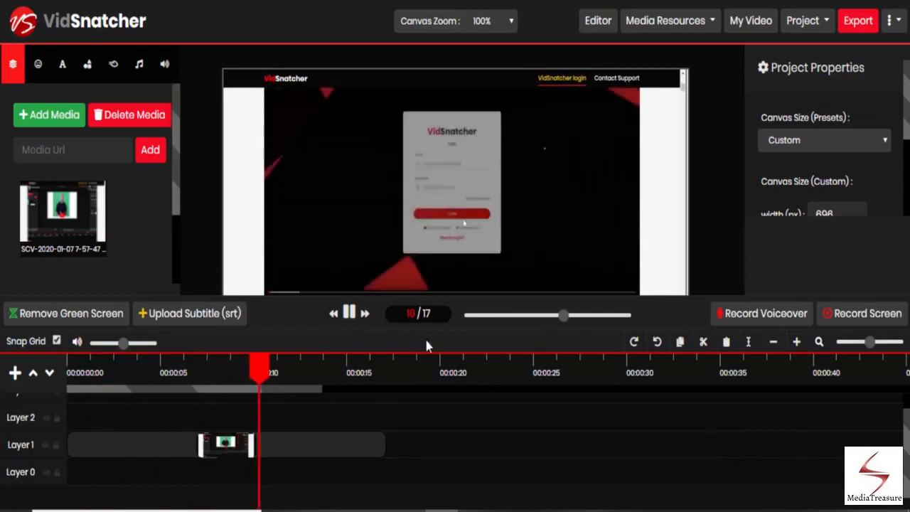
pyautogui.click(348, 314)
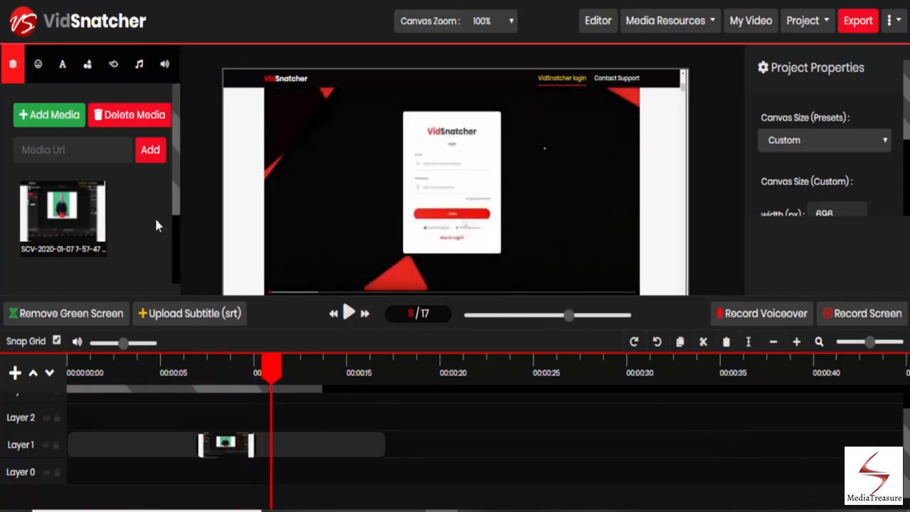
# Add the recorded voiceover clip to Layer 2 at the start of the timeline
pyautogui.scroll(-3, 175, 189)
pyautogui.moveTo(91, 206)
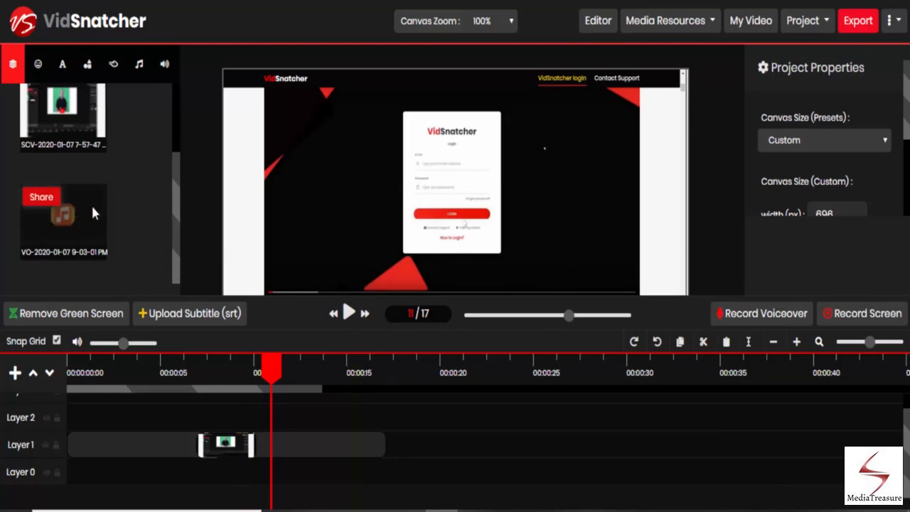
pyautogui.moveTo(81, 216); pyautogui.dragTo(77, 420)
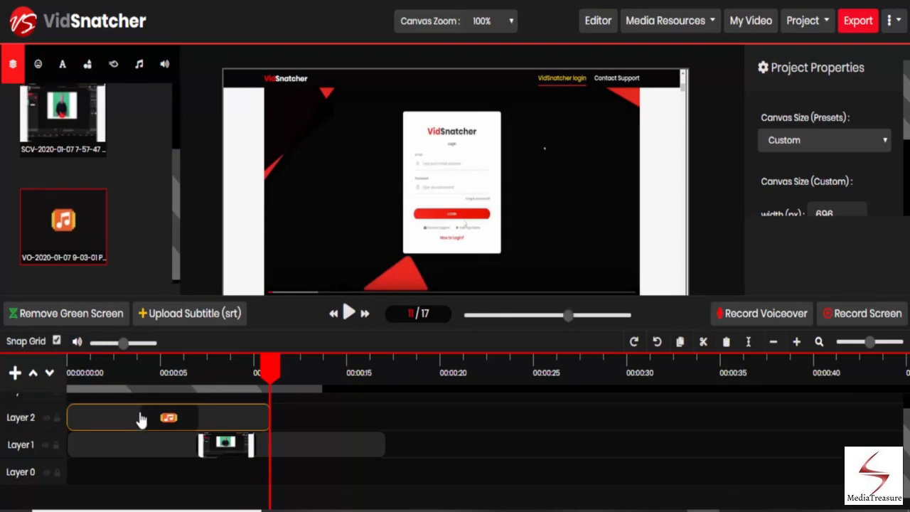
# Open Text to Speech and enter "VidSnatcher is a wonderful tool to use for my video editing needs."
pyautogui.click(166, 70)
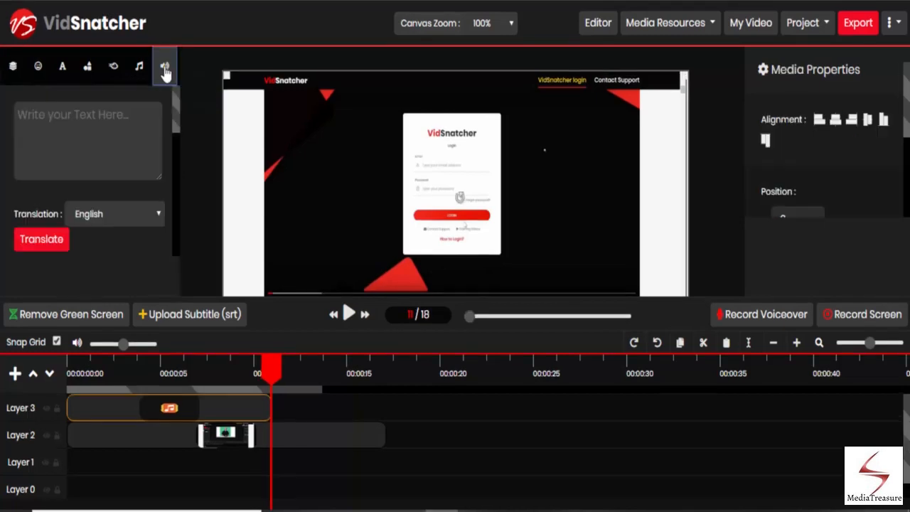
pyautogui.click(112, 117)
pyautogui.write('Vid')
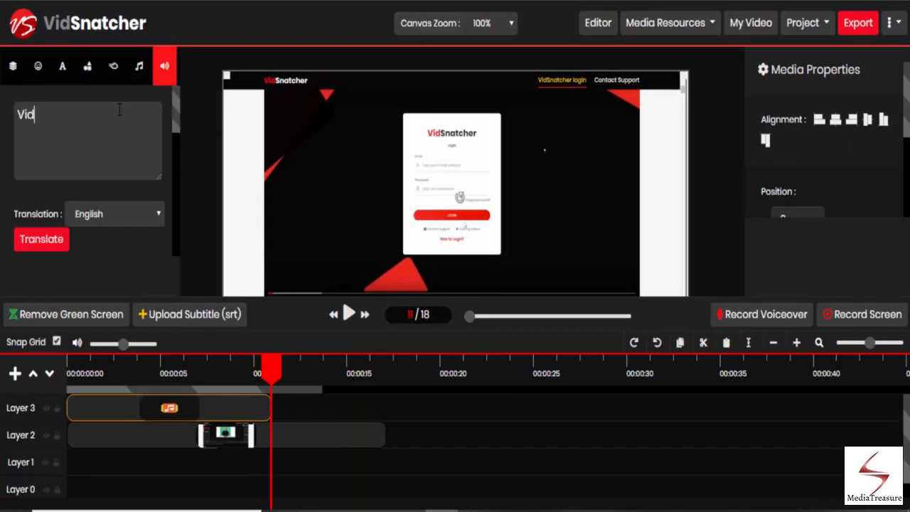
pyautogui.write('Snatcher is ')
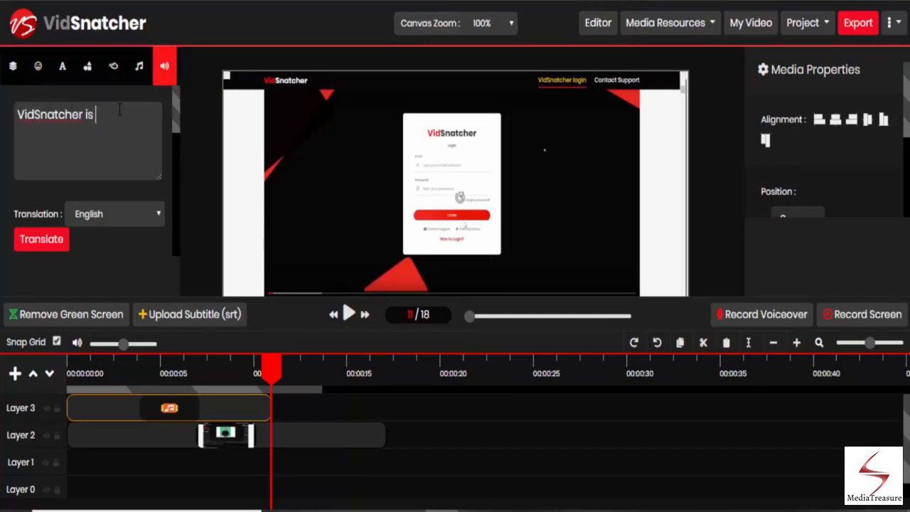
pyautogui.write('a wonderful ')
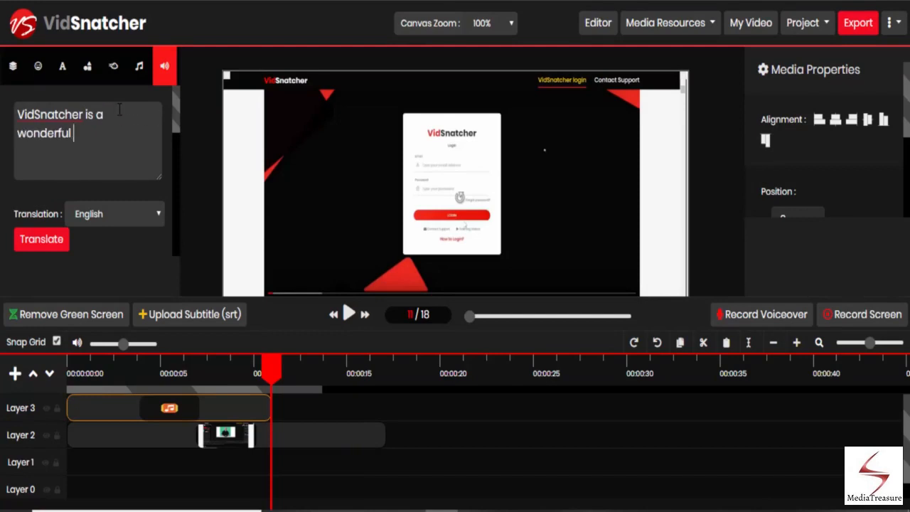
pyautogui.write('tool to use for my ')
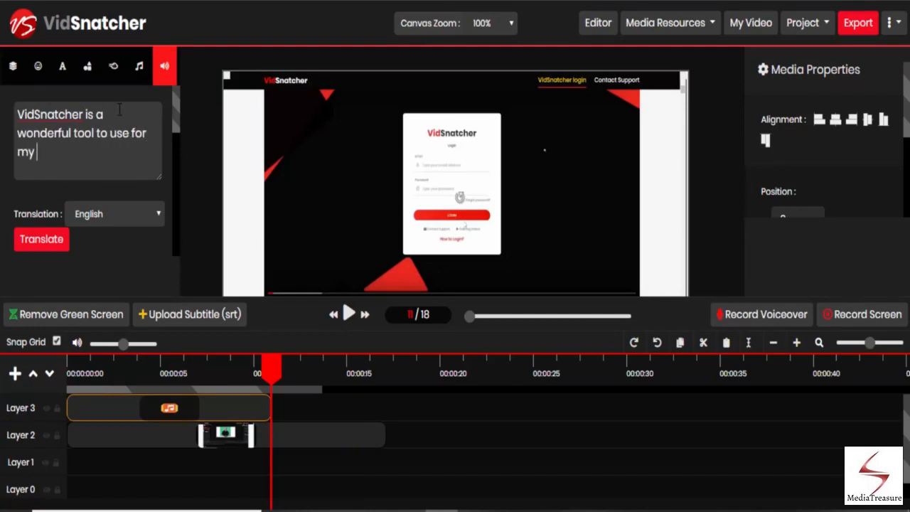
pyautogui.write('video editing needs.')
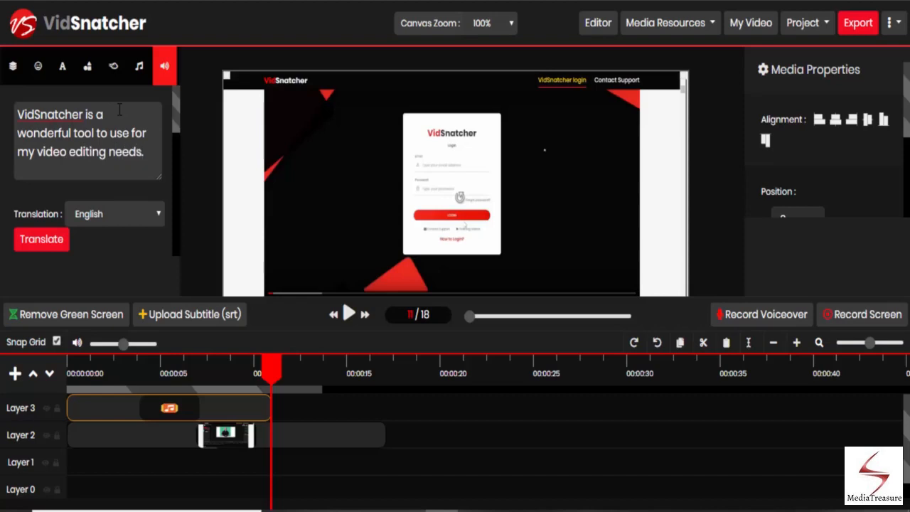
# Translate the text-to-speech text into Japanese
pyautogui.click(108, 218)
pyautogui.scroll(-10, 114, 245)
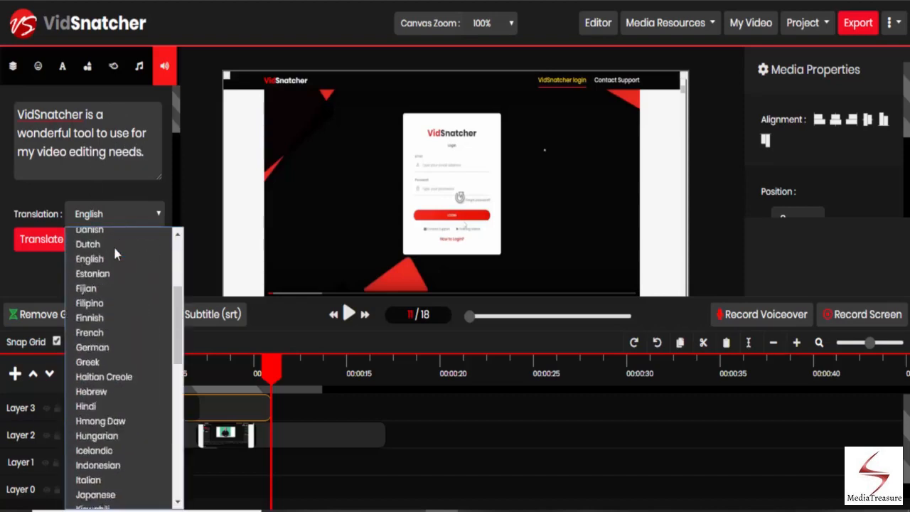
pyautogui.scroll(10, 120, 359)
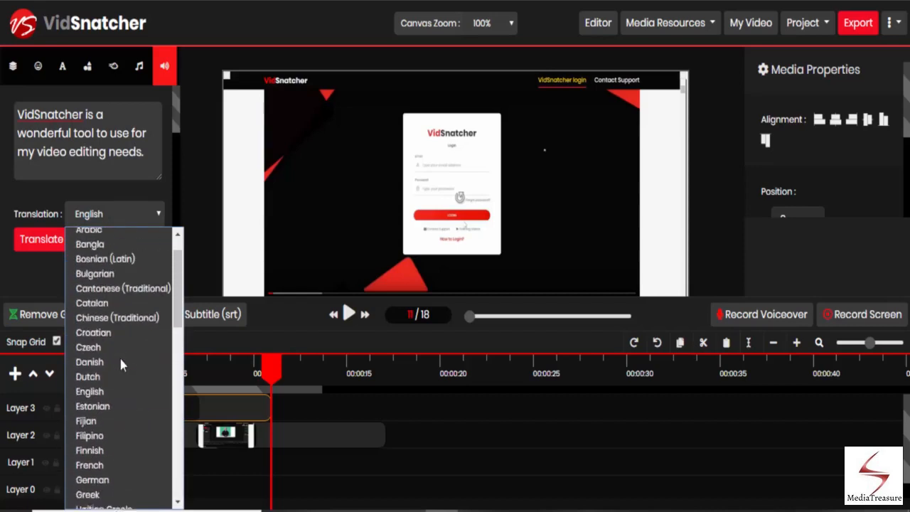
pyautogui.press('j')
pyautogui.scroll(-4, 118, 373)
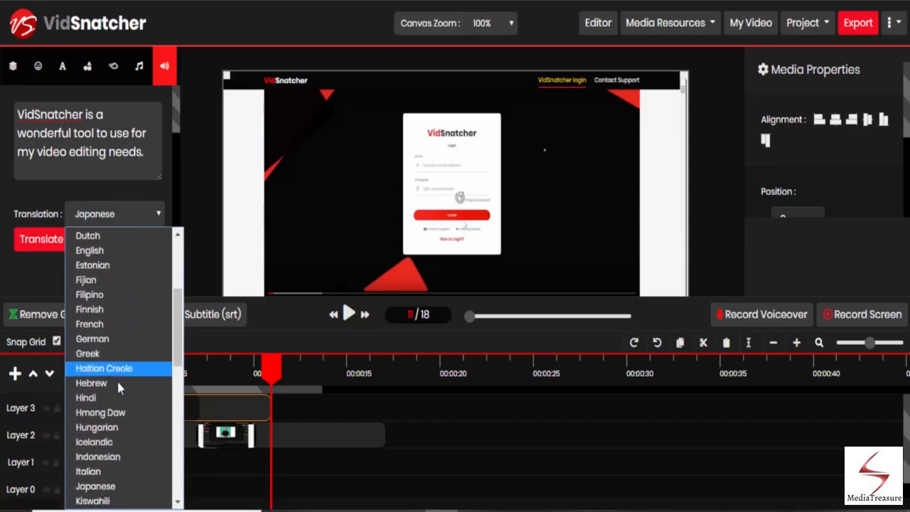
pyautogui.click(116, 350)
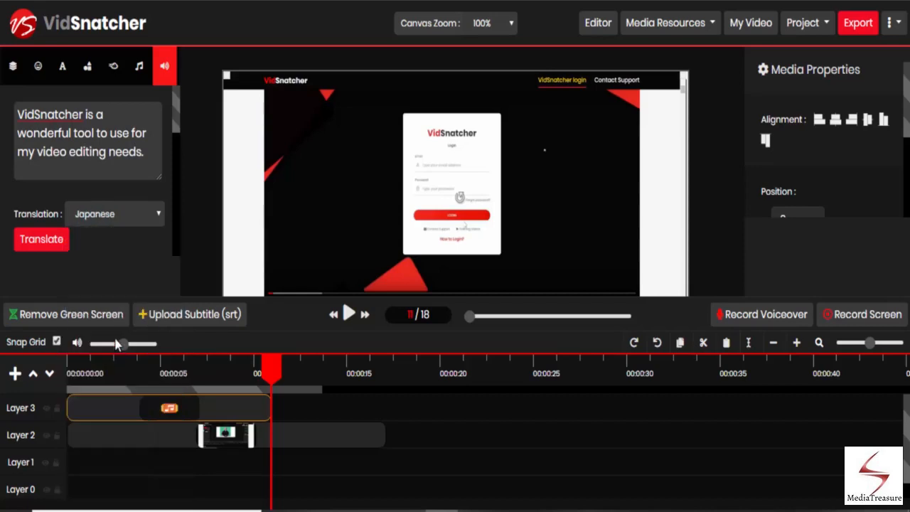
pyautogui.click(43, 243)
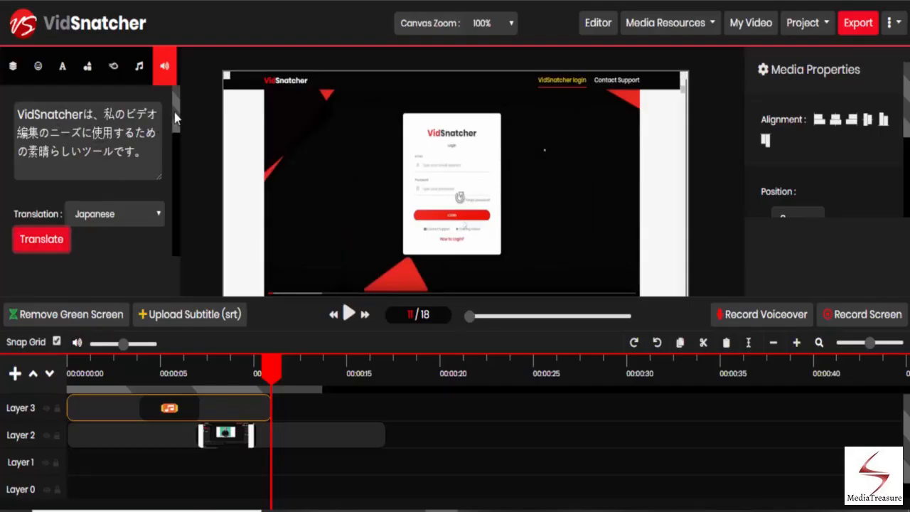
# Set the text-to-speech voice type to Standard
pyautogui.moveTo(175, 116); pyautogui.dragTo(176, 130)
pyautogui.scroll(-2, 130, 146)
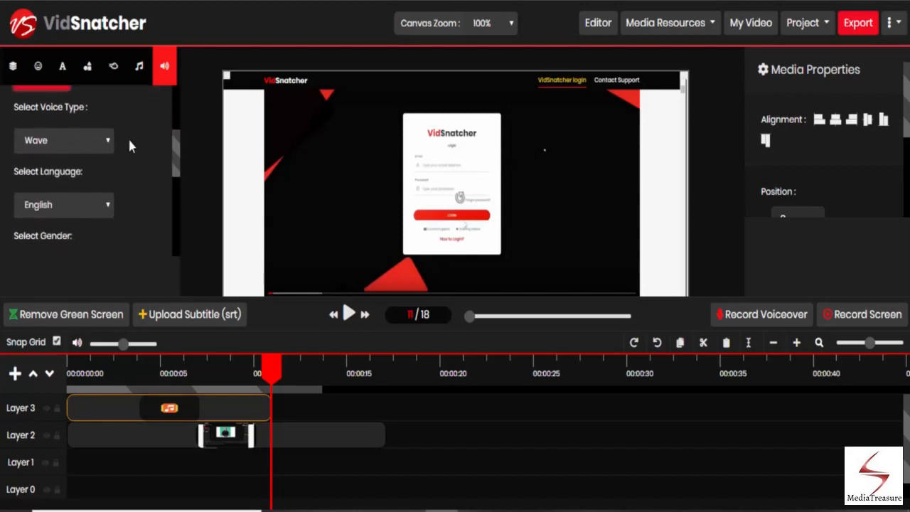
pyautogui.scroll(2, 150, 121)
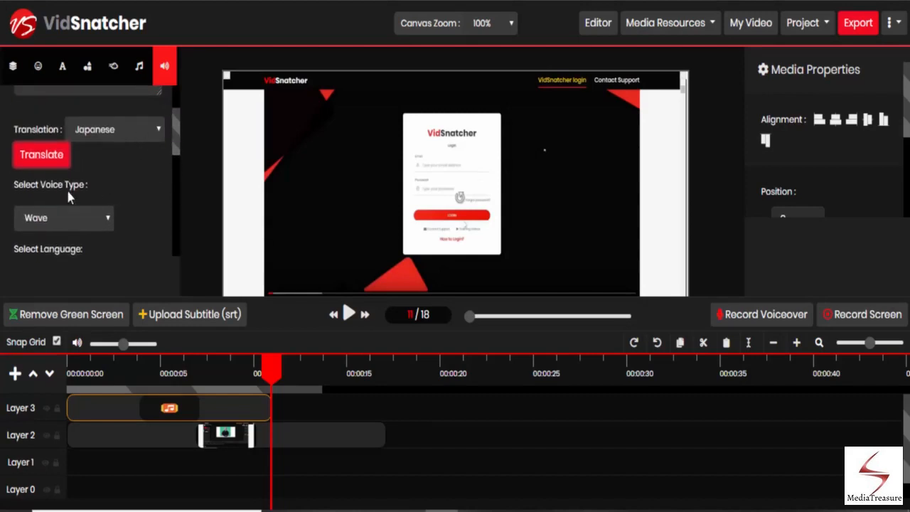
pyautogui.click(64, 218)
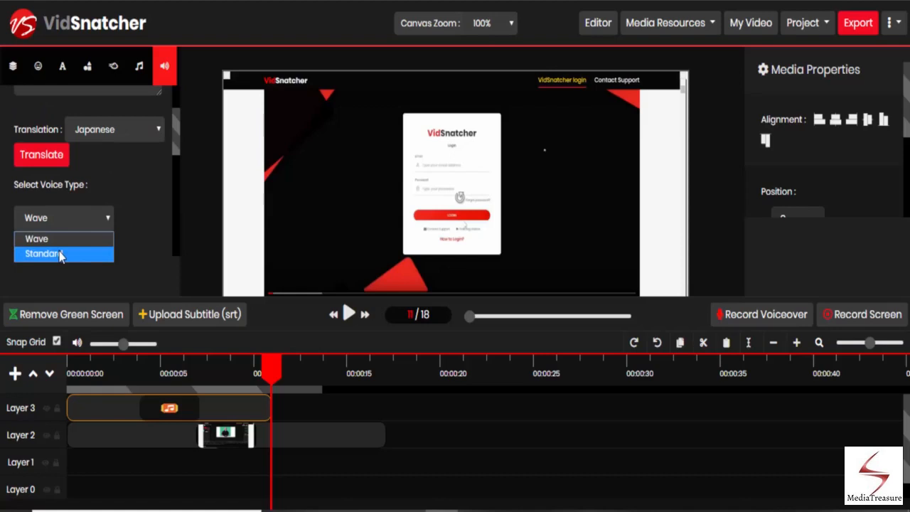
pyautogui.click(60, 253)
# Set the text-to-speech voice language to Japanese
pyautogui.scroll(-1, 130, 185)
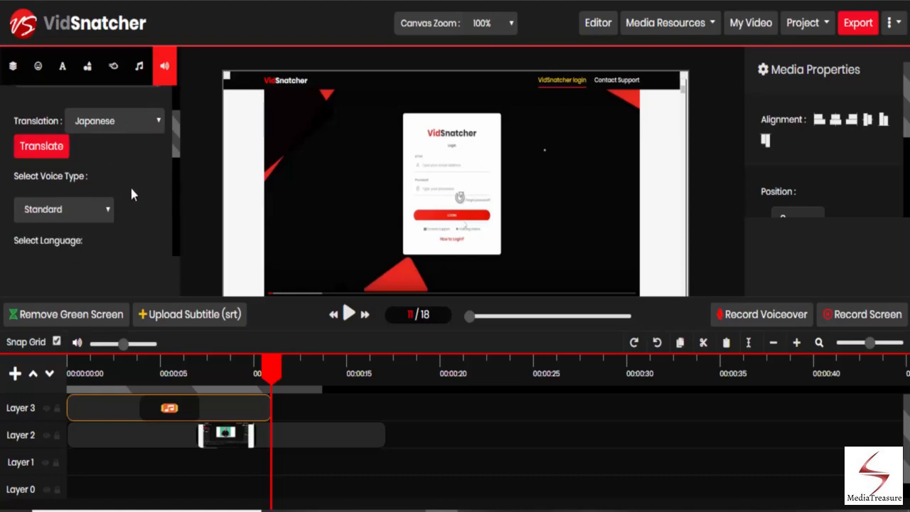
pyautogui.scroll(-2, 131, 194)
pyautogui.click(82, 206)
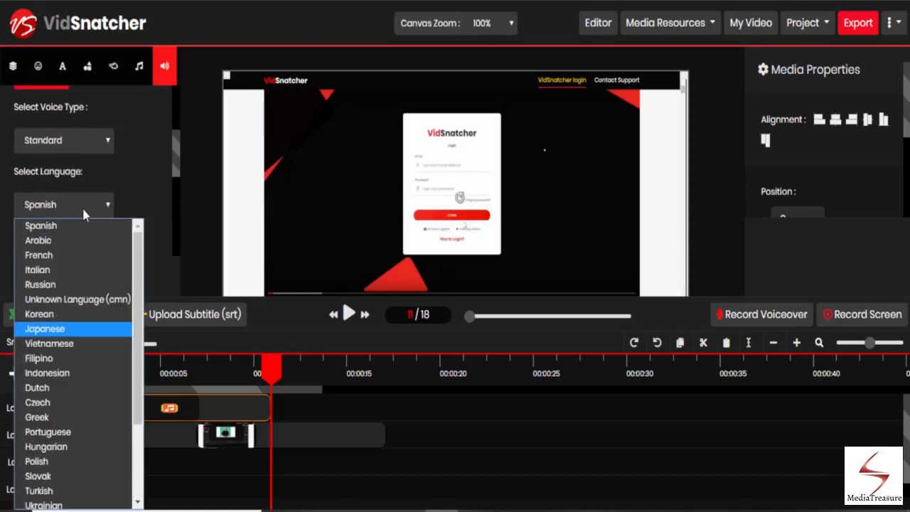
pyautogui.click(62, 328)
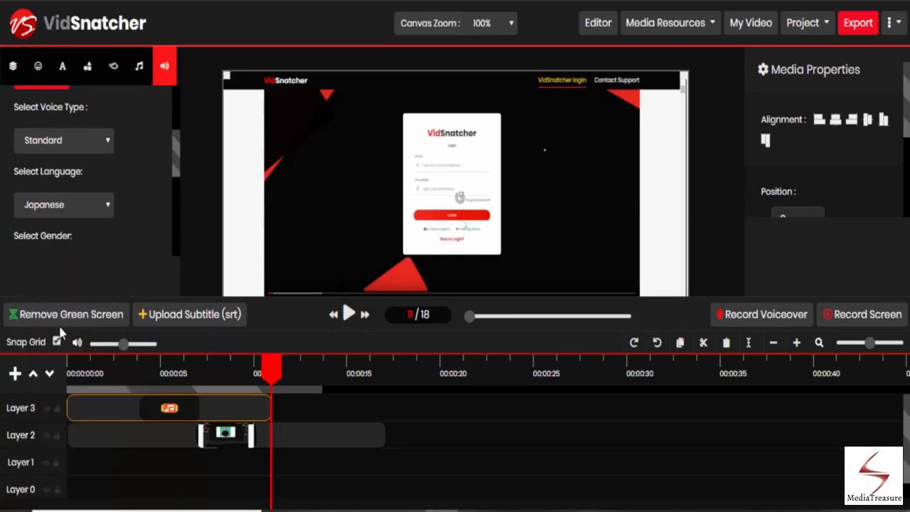
# Set the voice gender to FEMALE and the accent to Japan
pyautogui.scroll(-3, 93, 243)
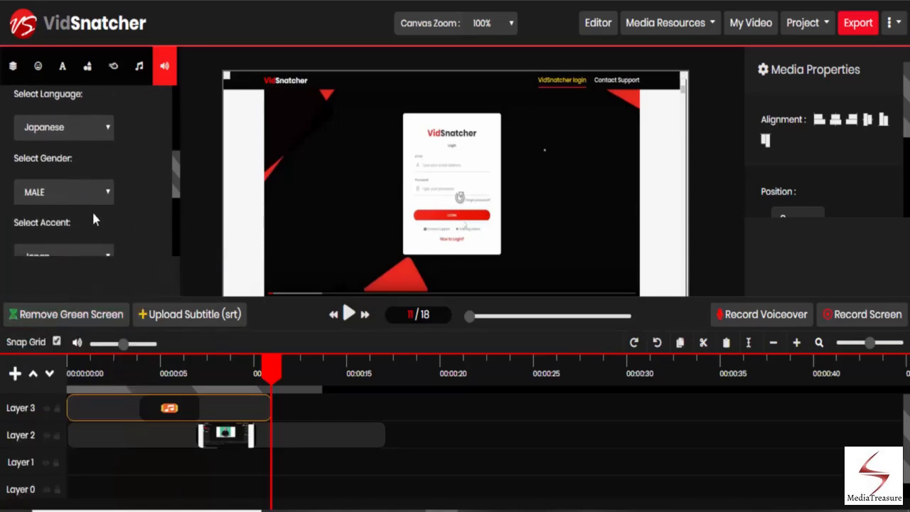
pyautogui.click(92, 201)
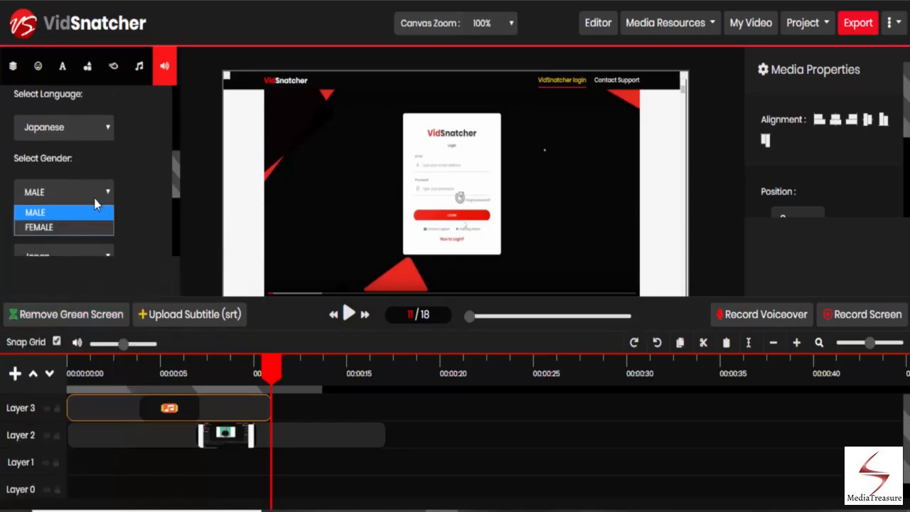
pyautogui.click(50, 228)
pyautogui.scroll(-1, 67, 217)
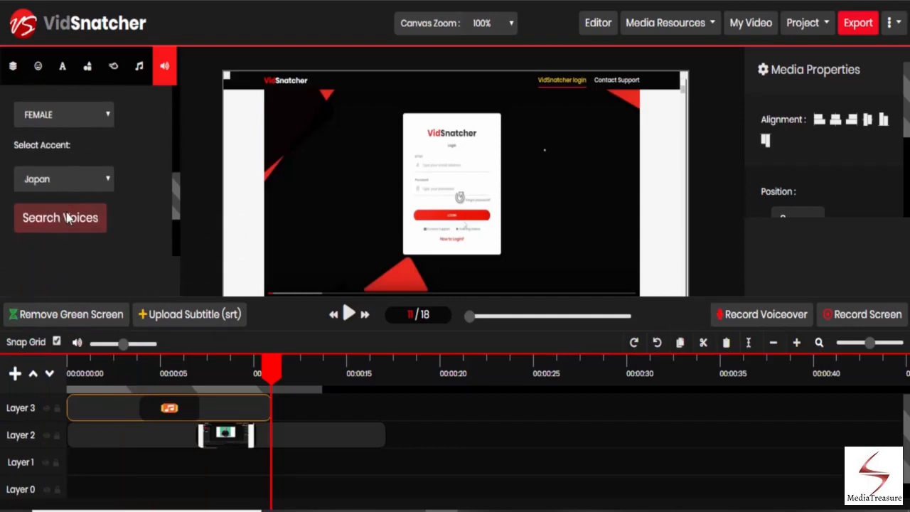
pyautogui.click(76, 186)
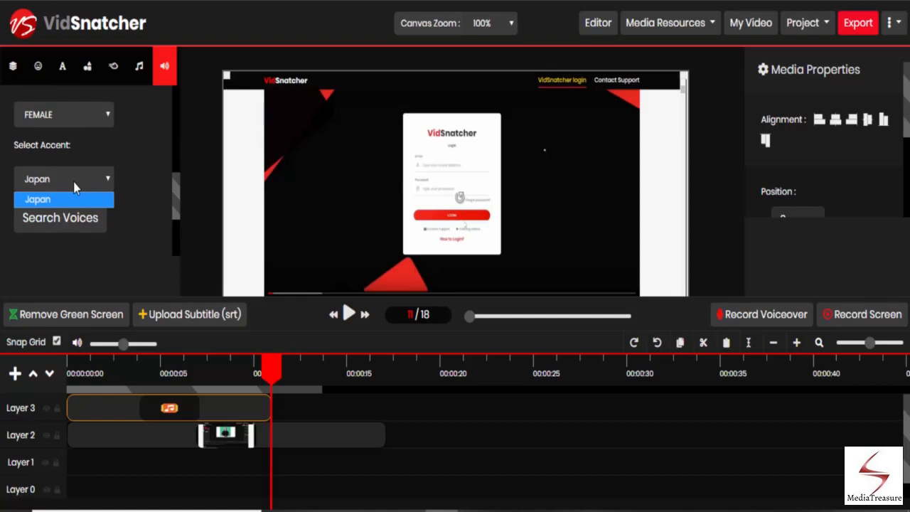
pyautogui.click(73, 180)
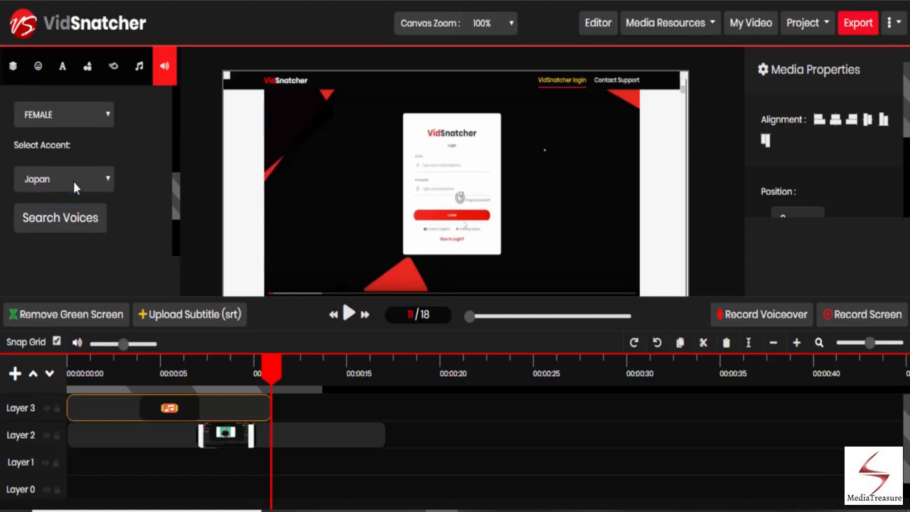
# Search the Japanese female voices and preview the Japan-FEMALE-1 and Japan-FEMALE-2 audios
pyautogui.click(57, 225)
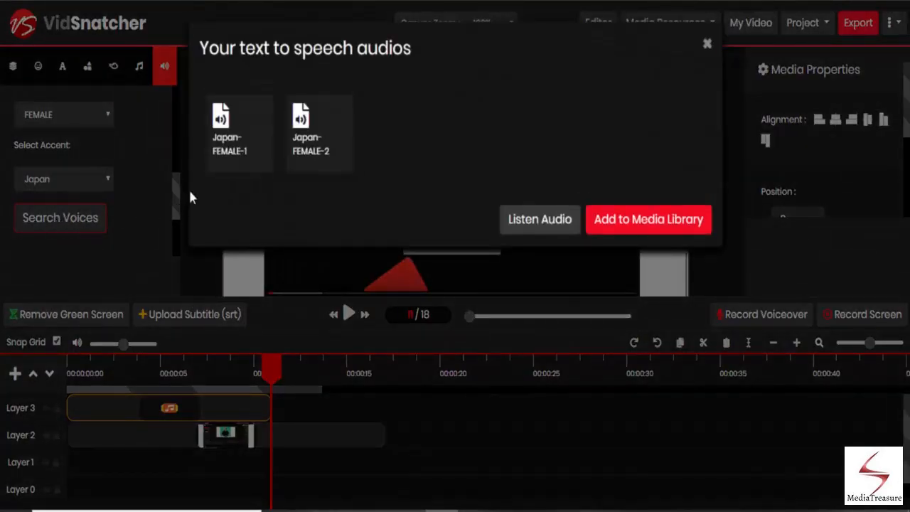
pyautogui.click(227, 150)
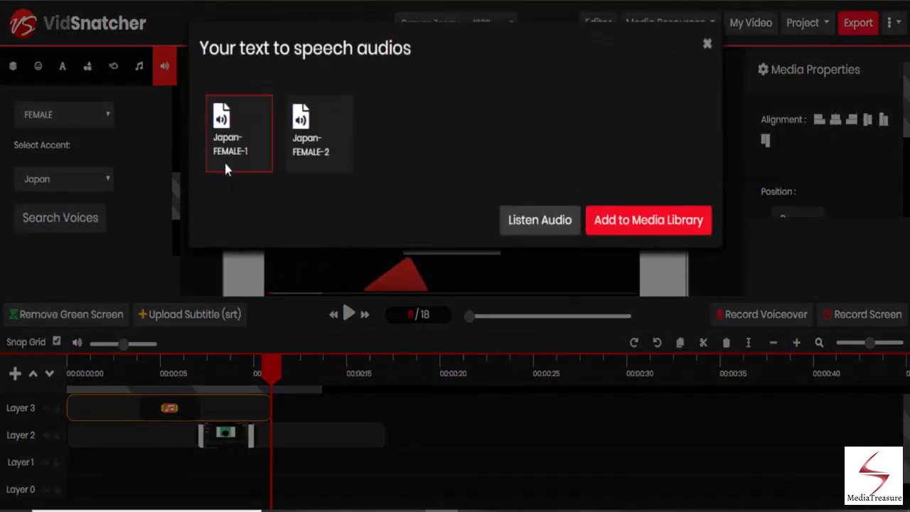
pyautogui.click(316, 153)
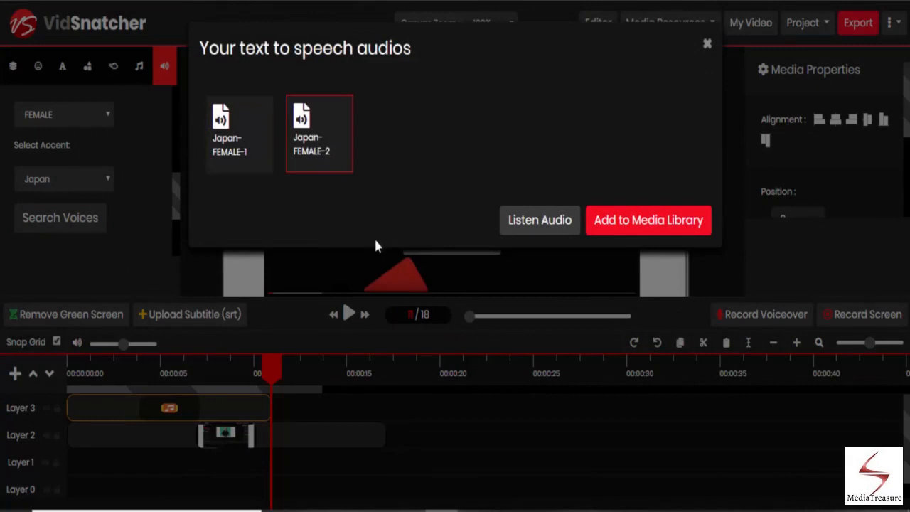
pyautogui.click(531, 234)
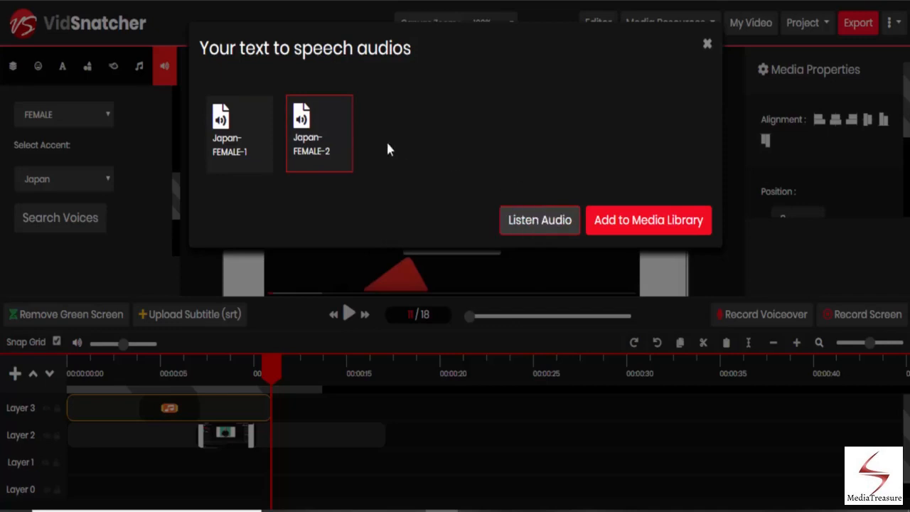
pyautogui.click(264, 157)
pyautogui.click(533, 220)
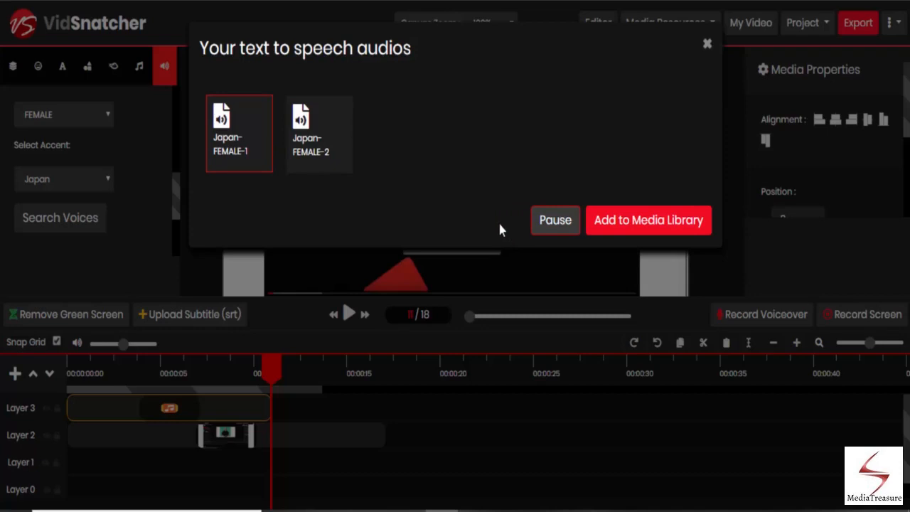
# Add the Japan-FEMALE-2 text-to-speech audio to the media library and close the dialog
pyautogui.click(334, 156)
pyautogui.click(633, 229)
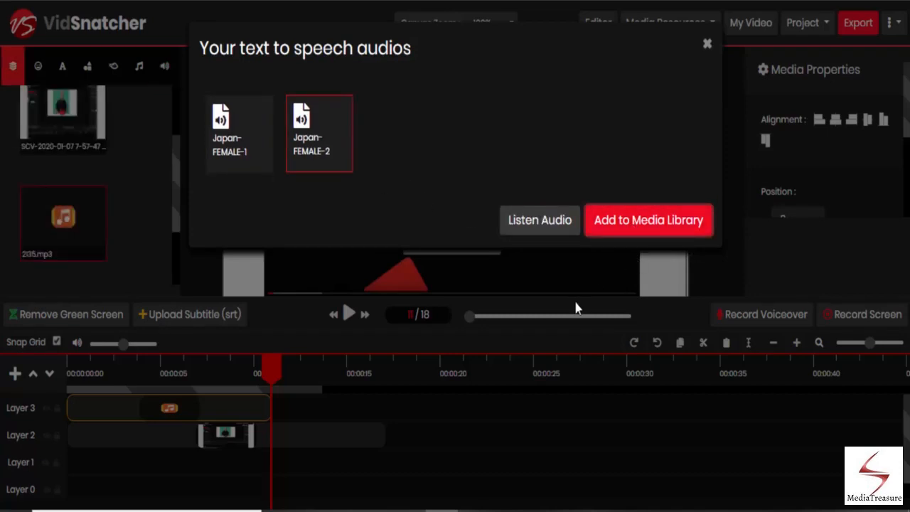
pyautogui.click(708, 44)
# Save the project under the new name VSdemo
pyautogui.scroll(-1, 147, 186)
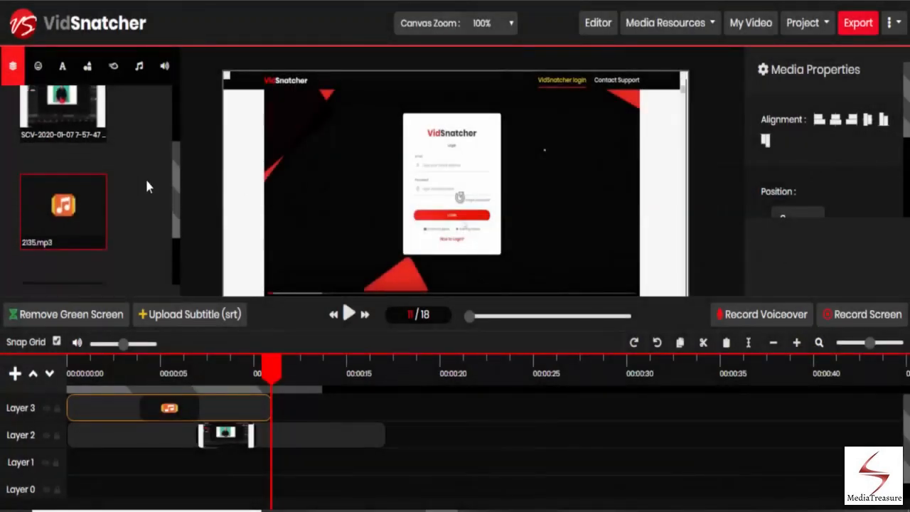
pyautogui.scroll(-1, 145, 178)
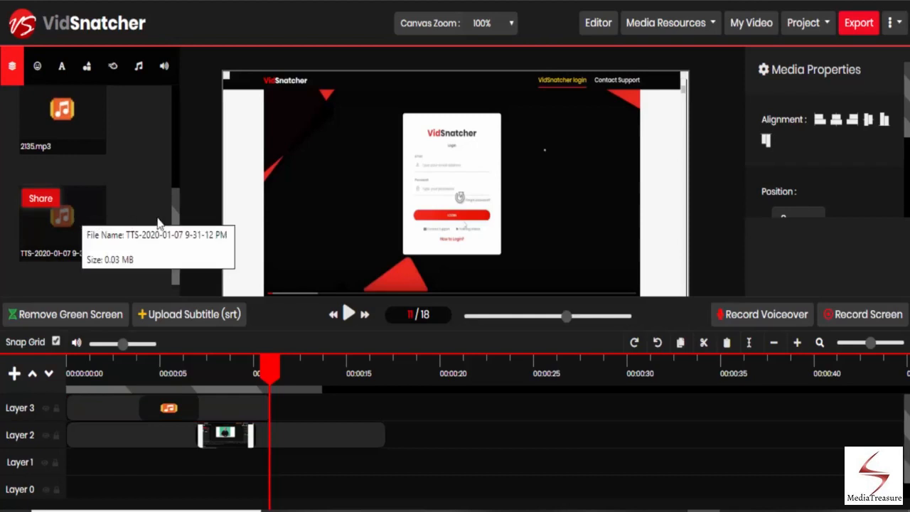
pyautogui.click(802, 27)
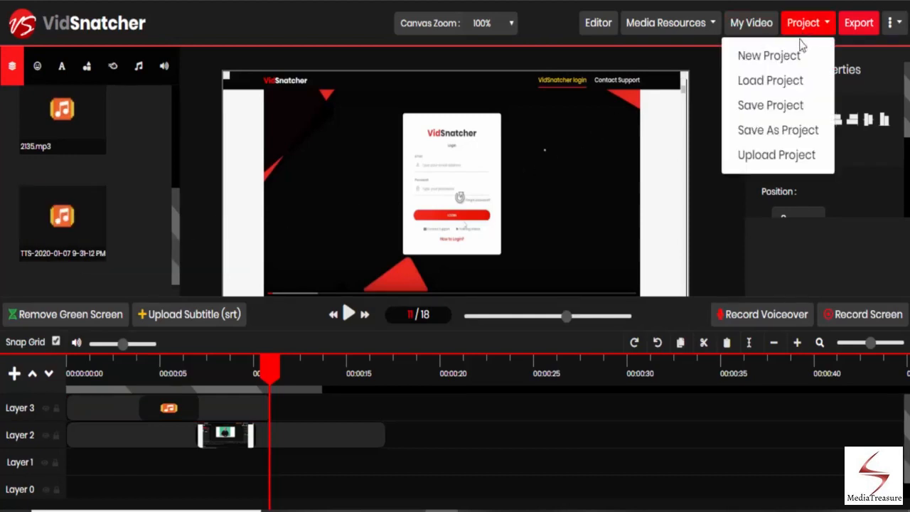
pyautogui.click(765, 130)
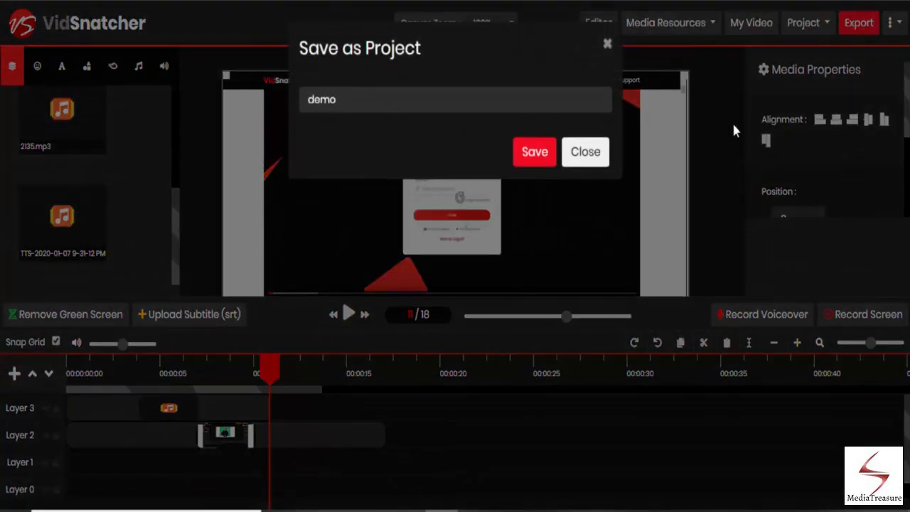
pyautogui.click(390, 93)
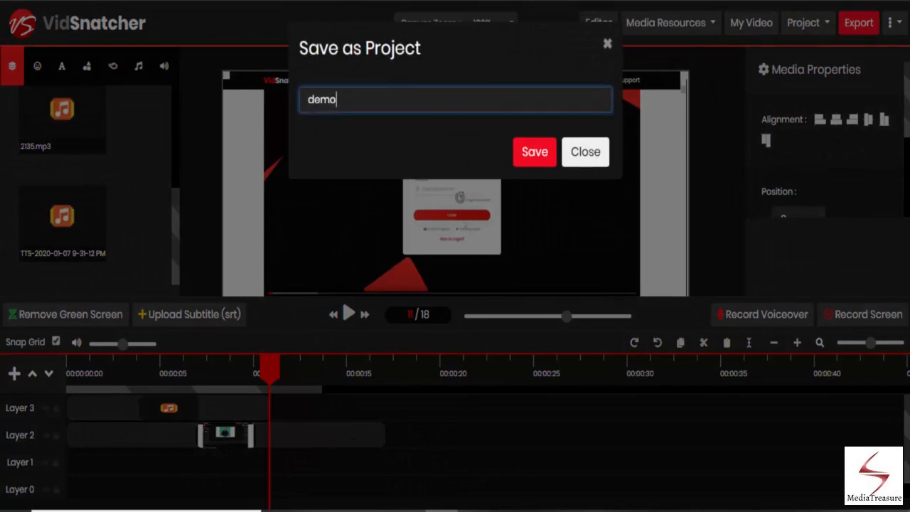
pyautogui.moveTo(337, 100); pyautogui.dragTo(299, 99)
pyautogui.write('VSdemo')
pyautogui.click(547, 155)
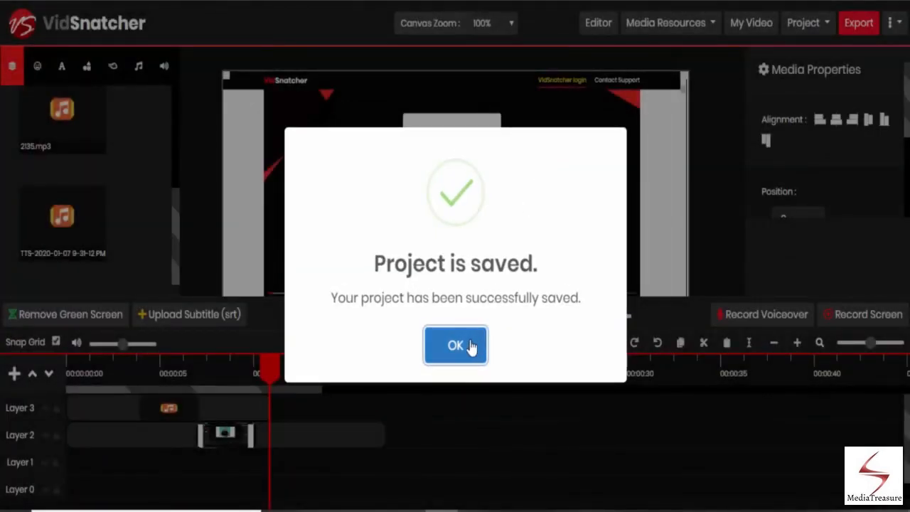
pyautogui.click(471, 346)
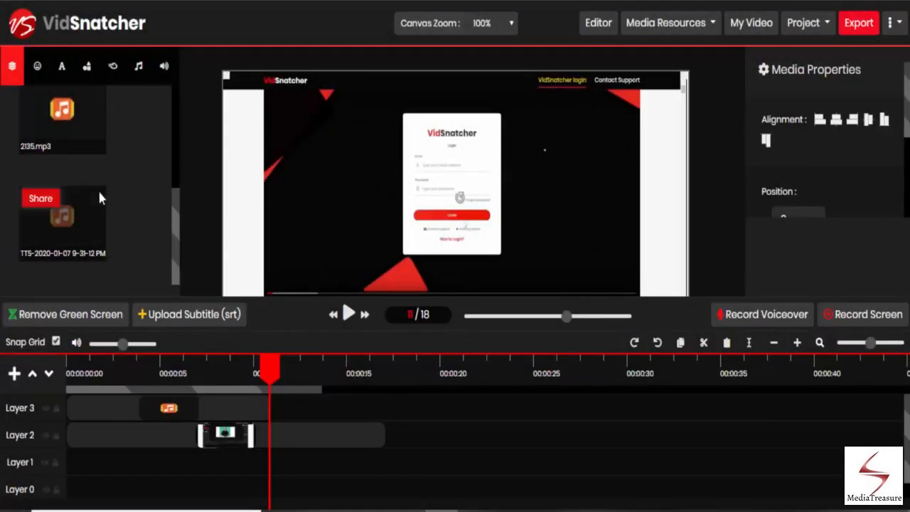
# Generate a shareable link for the TTS audio with subject japanese and copy the link
pyautogui.moveTo(51, 208)
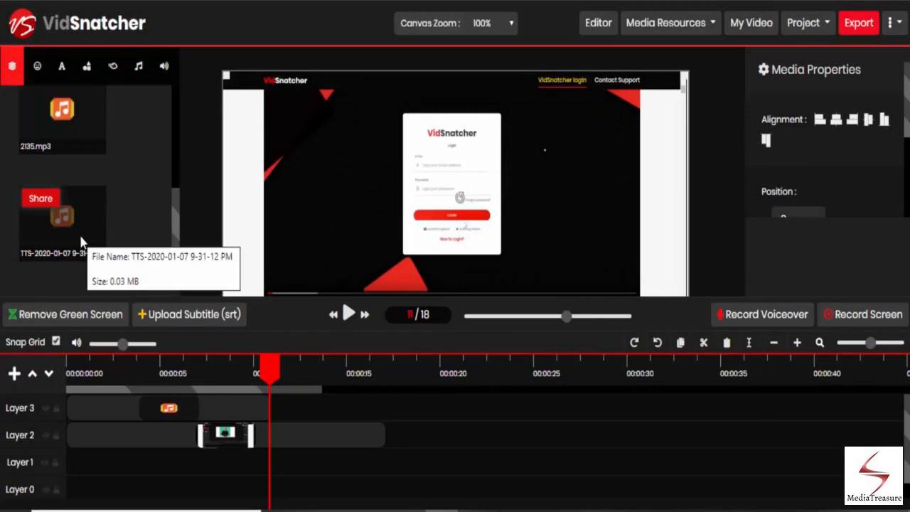
pyautogui.click(41, 200)
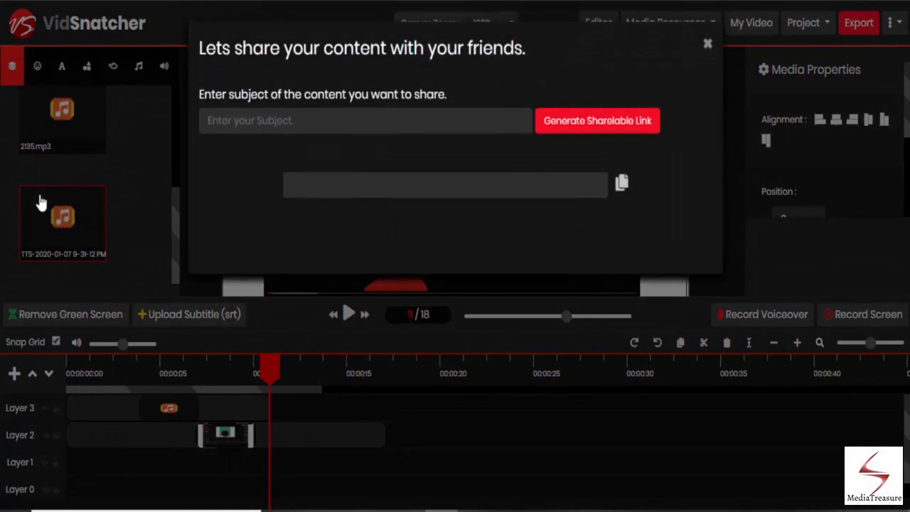
pyautogui.click(231, 124)
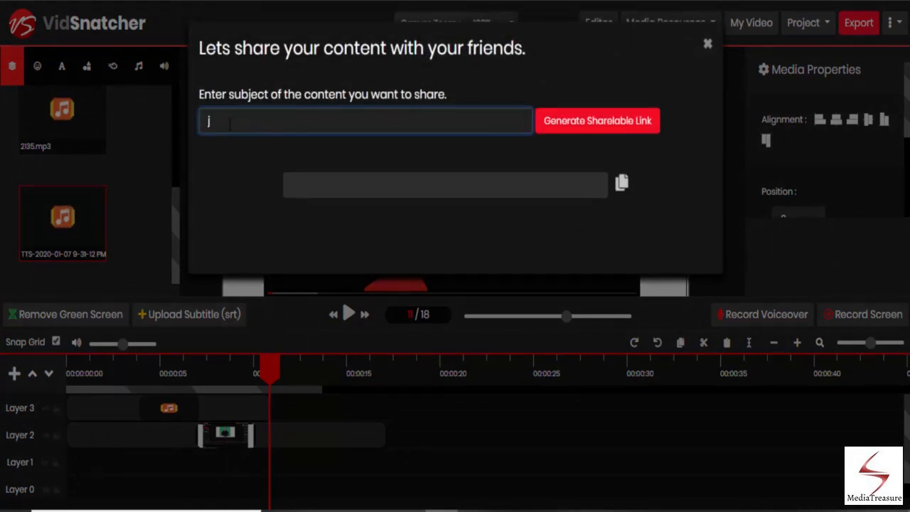
pyautogui.write('japanese')
pyautogui.click(575, 137)
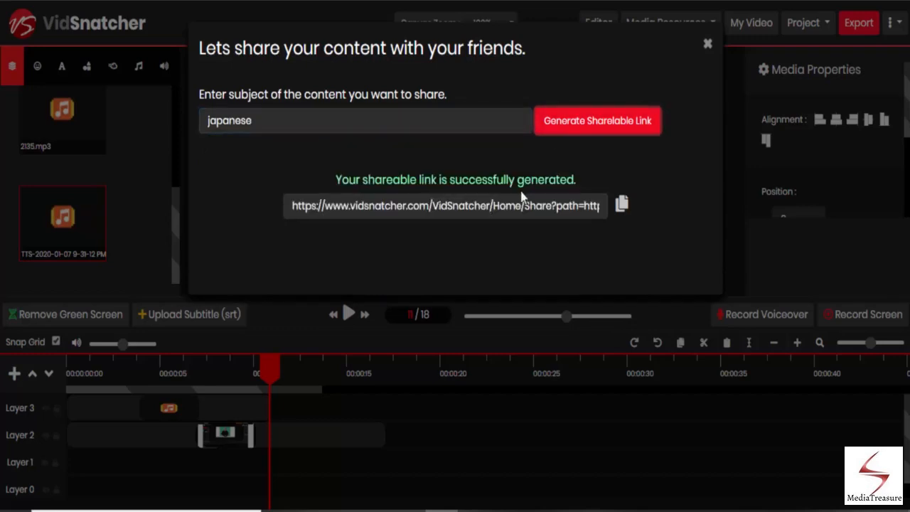
pyautogui.click(620, 205)
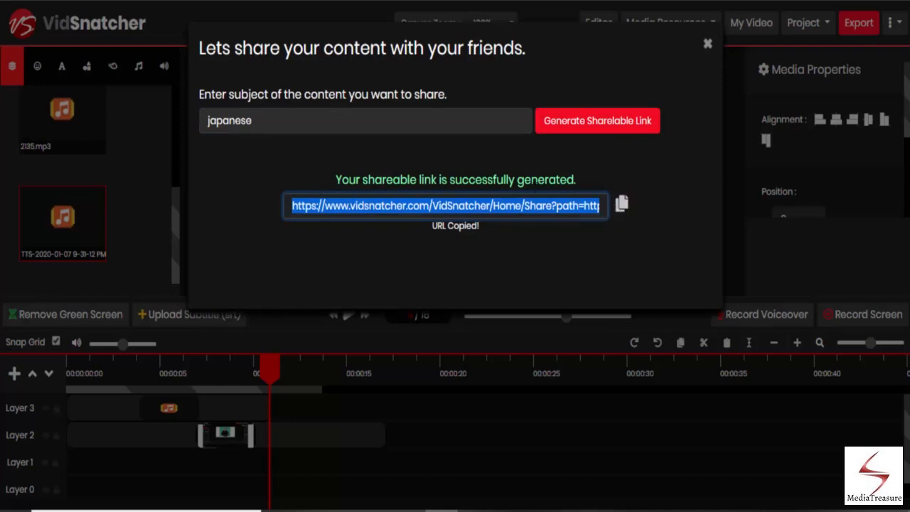
pyautogui.click(708, 47)
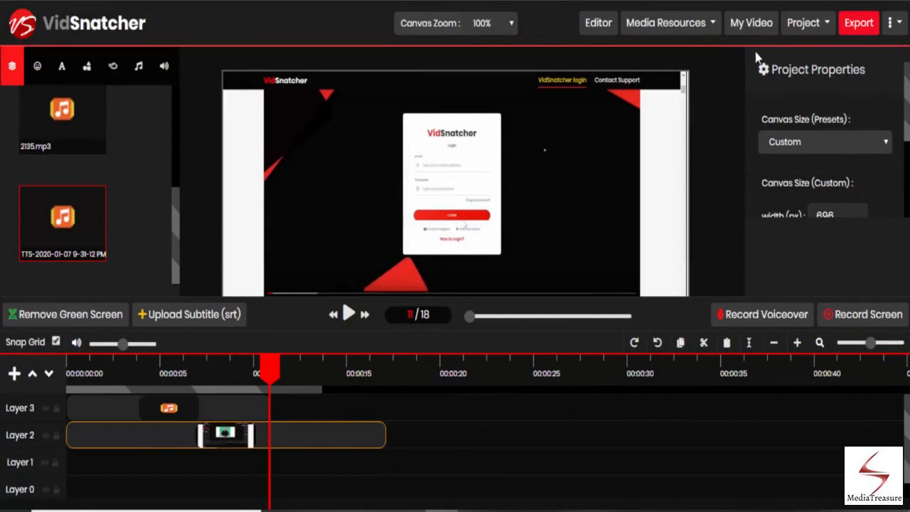
# Save the current project
pyautogui.click(798, 37)
pyautogui.click(789, 106)
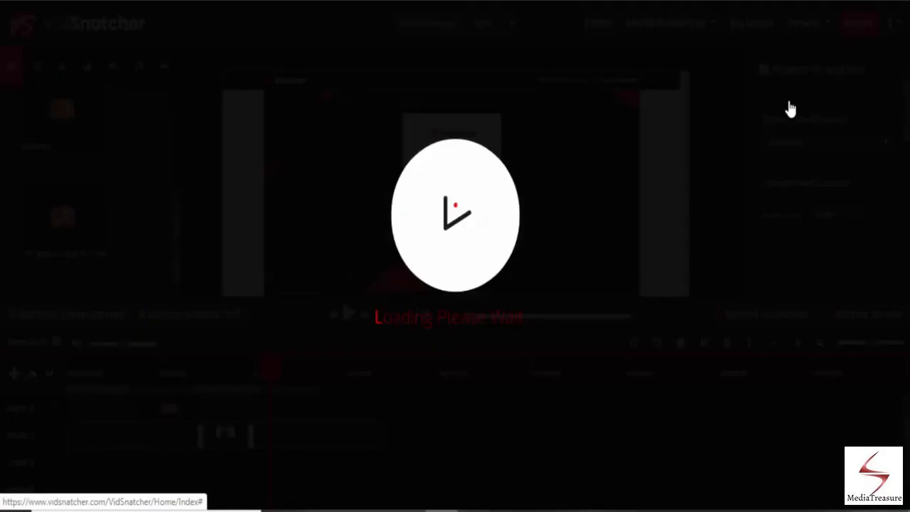
pyautogui.click(455, 350)
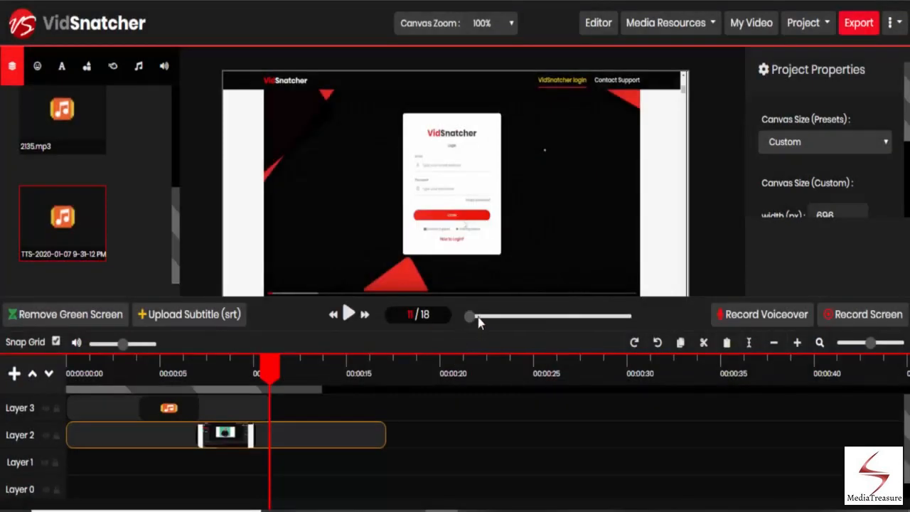
# Export the video and review its rendering status in My Video
pyautogui.click(853, 26)
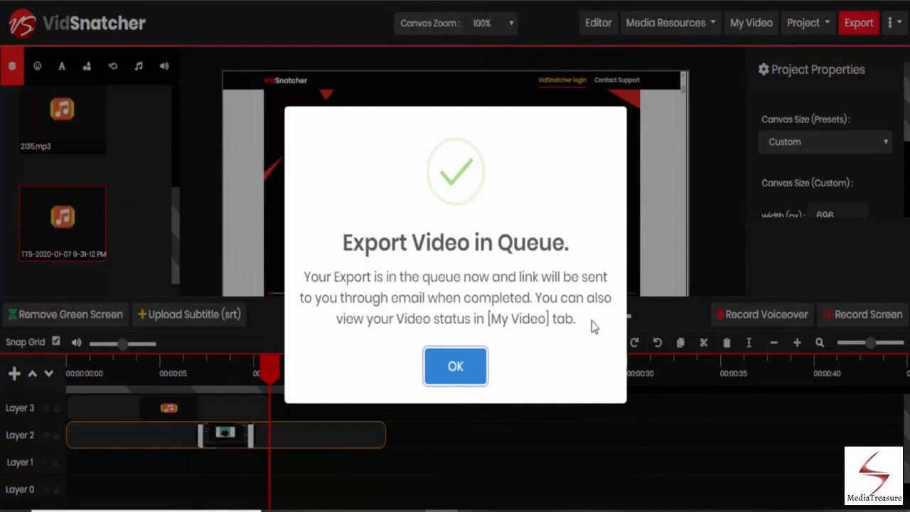
pyautogui.click(455, 367)
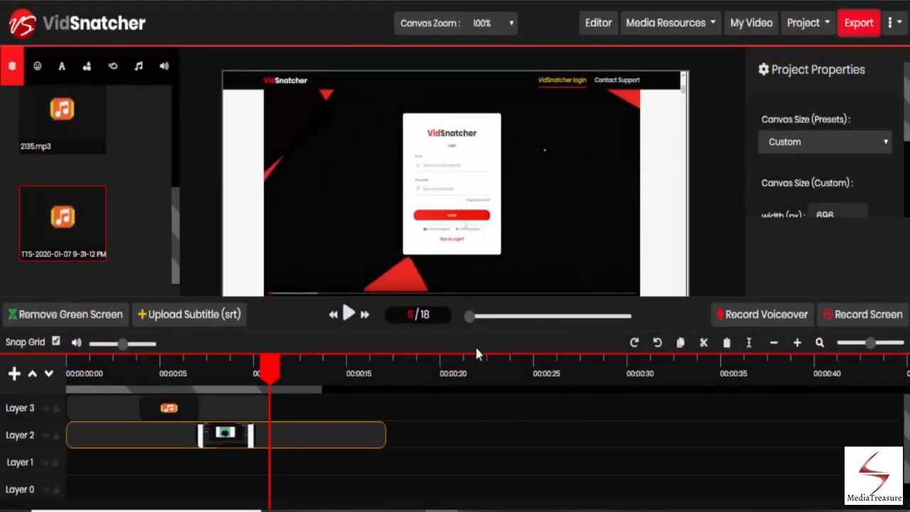
pyautogui.click(770, 25)
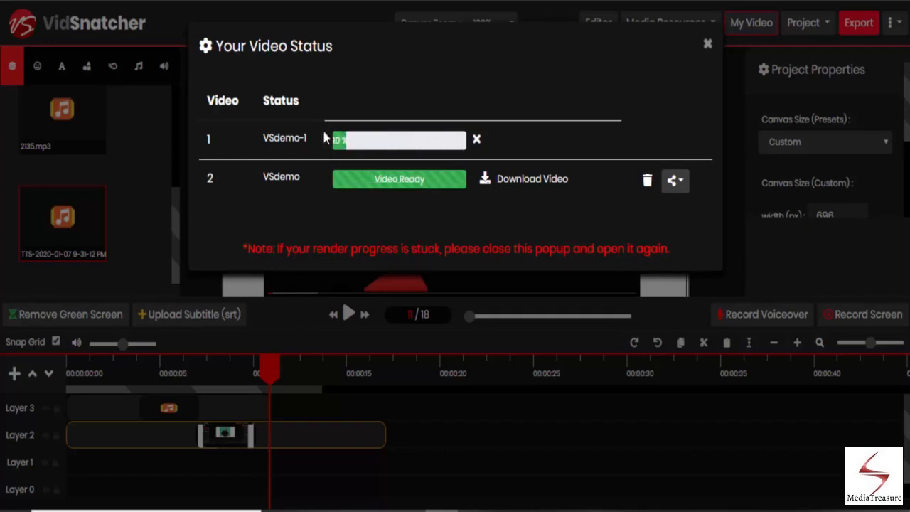
pyautogui.click(707, 44)
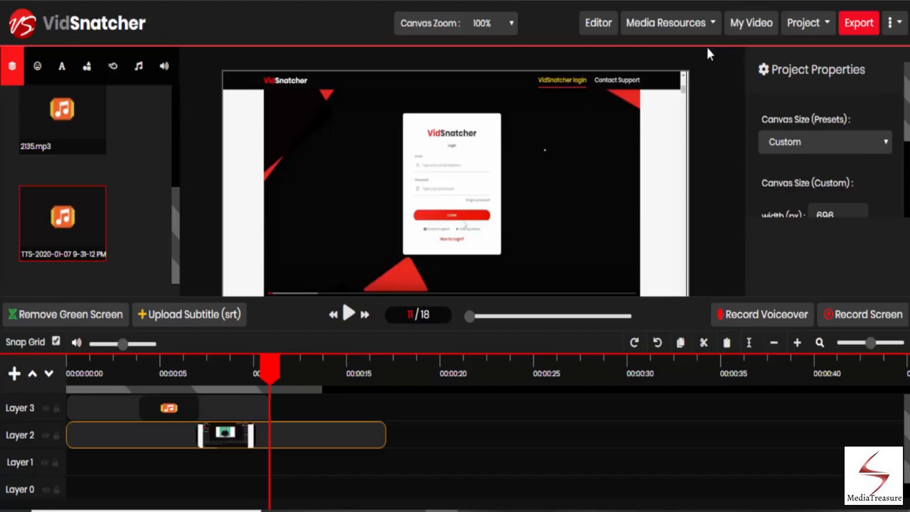
# Load the saved project named s and place the MOVvs_oto3.mp4 clip on Layer 1
pyautogui.click(815, 29)
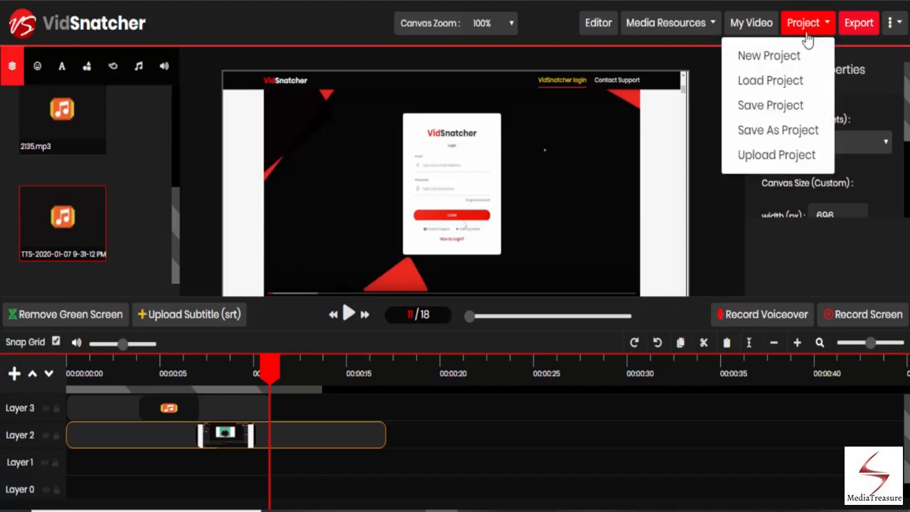
pyautogui.click(770, 83)
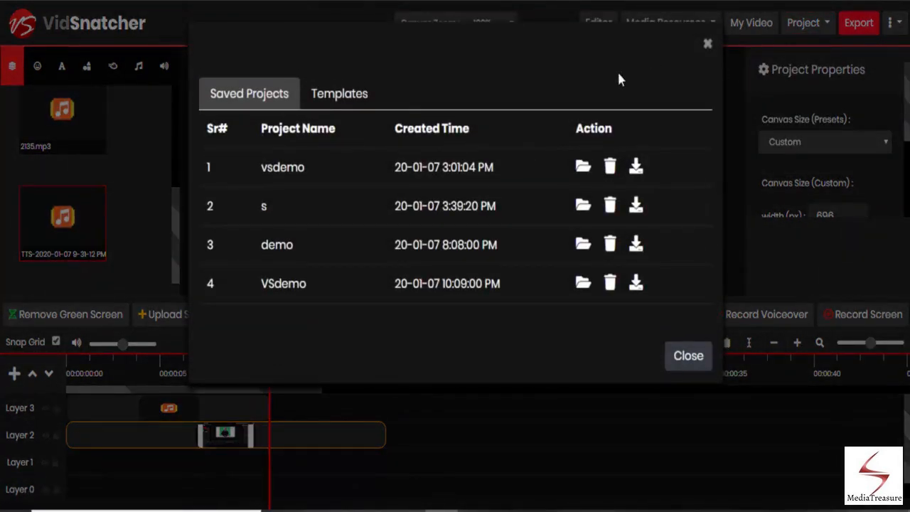
pyautogui.click(264, 209)
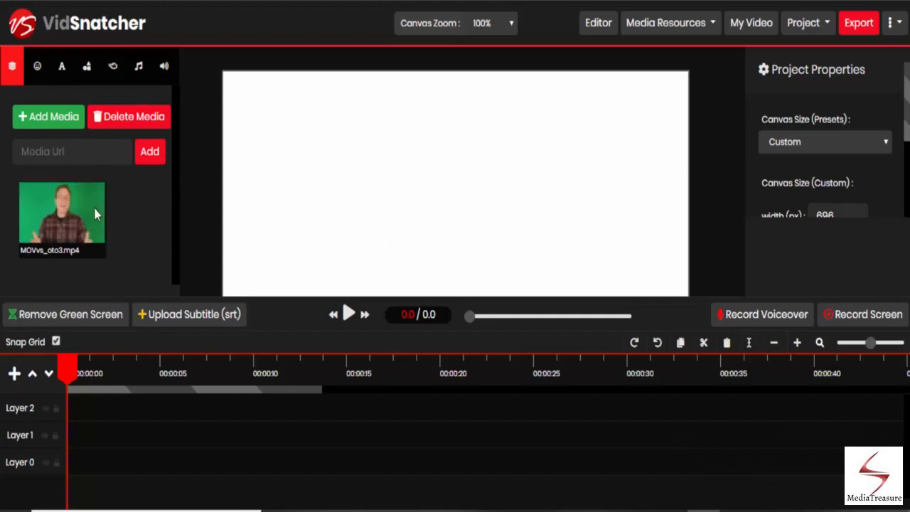
pyautogui.moveTo(90, 204); pyautogui.dragTo(86, 434)
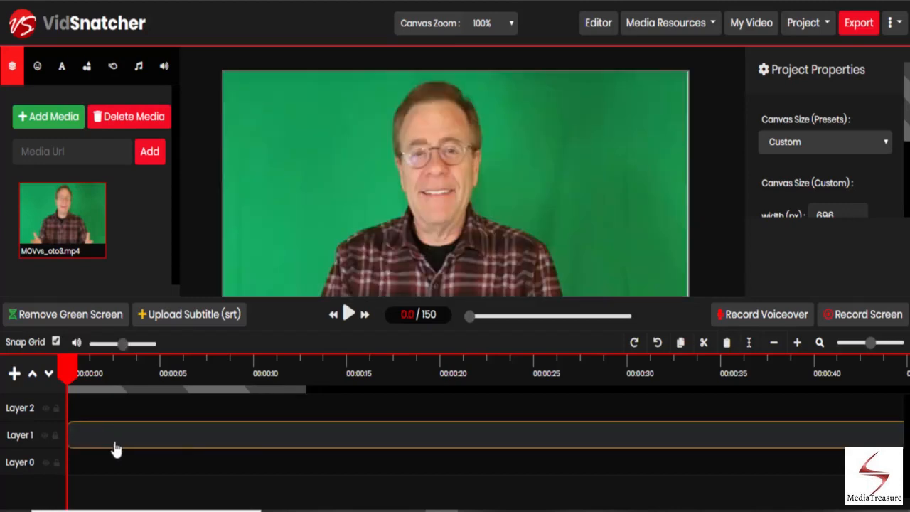
# Open green screen removal for the clip, pick the background green with the eyedropper, and apply the changes
pyautogui.moveTo(69, 229)
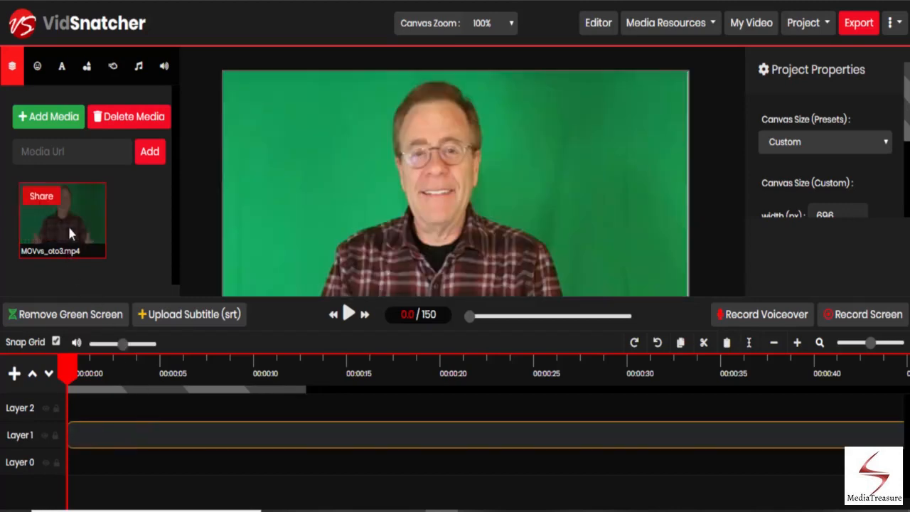
pyautogui.click(69, 315)
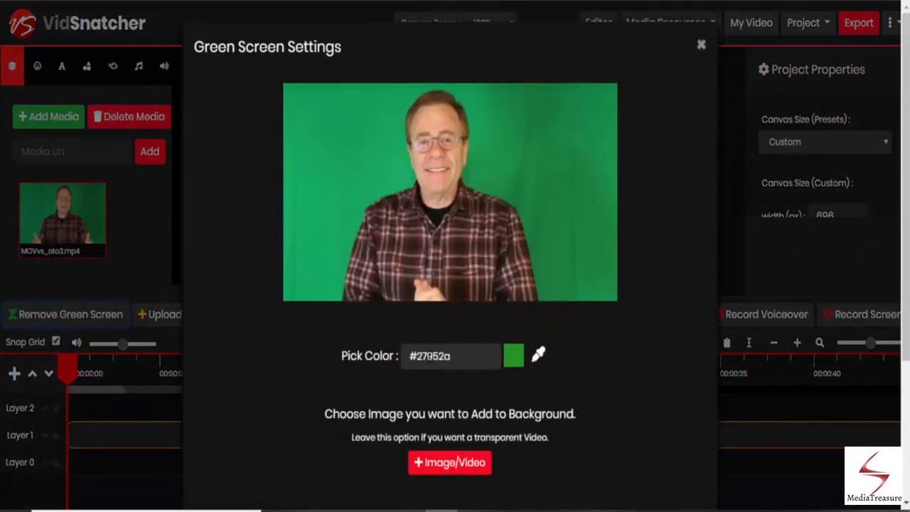
pyautogui.click(539, 359)
pyautogui.click(379, 196)
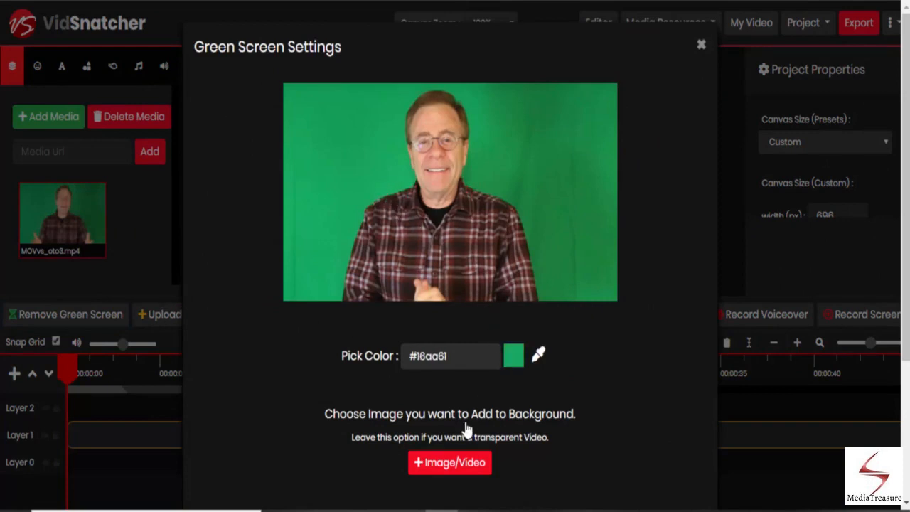
pyautogui.scroll(-3, 466, 427)
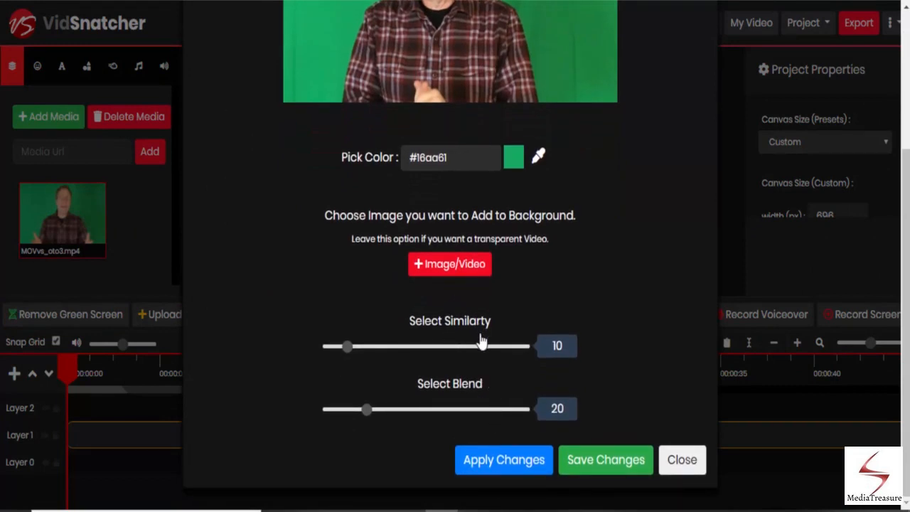
pyautogui.click(507, 459)
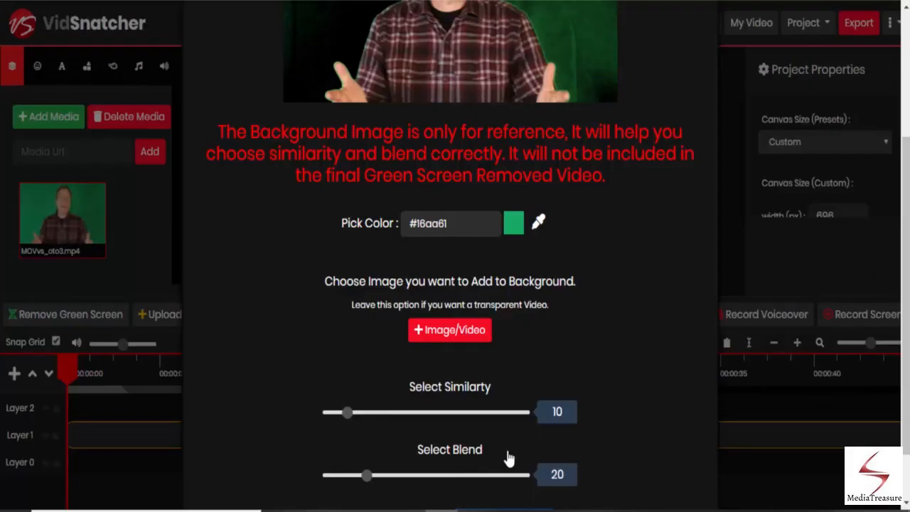
# Set similarity to 21 and blend to 35, apply them, and save the green screen changes
pyautogui.scroll(3, 487, 349)
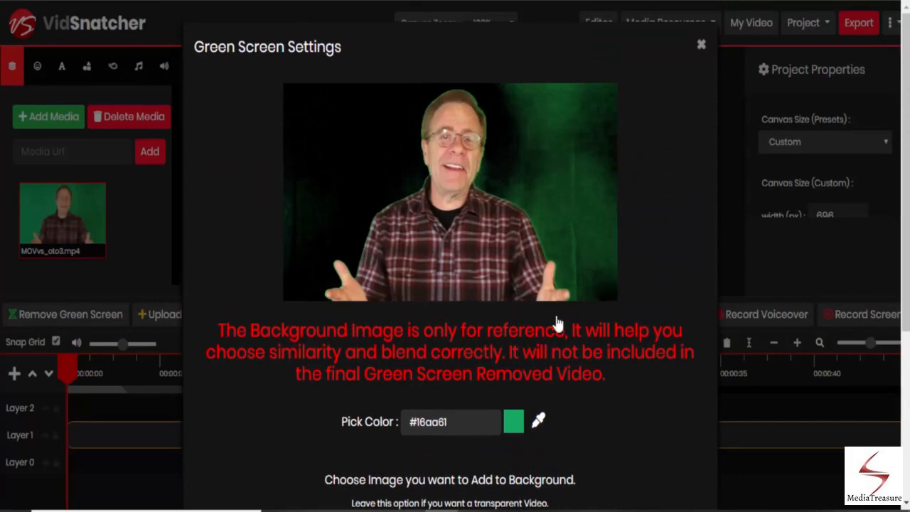
pyautogui.scroll(-5, 555, 328)
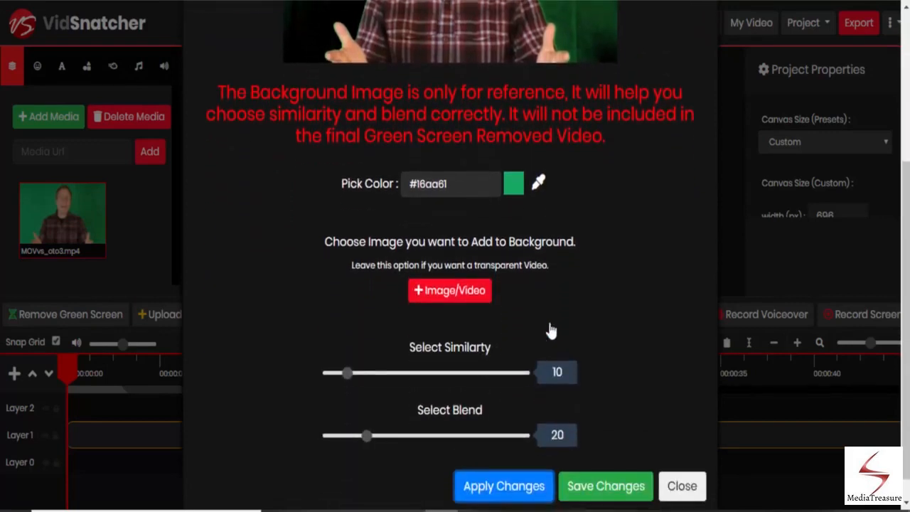
pyautogui.click(348, 347)
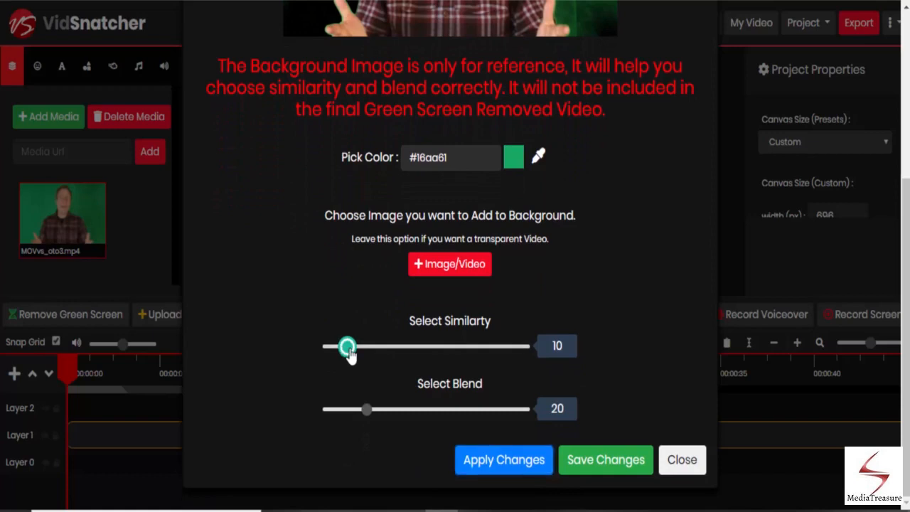
pyautogui.moveTo(348, 349); pyautogui.dragTo(368, 350)
pyautogui.moveTo(367, 411); pyautogui.dragTo(398, 417)
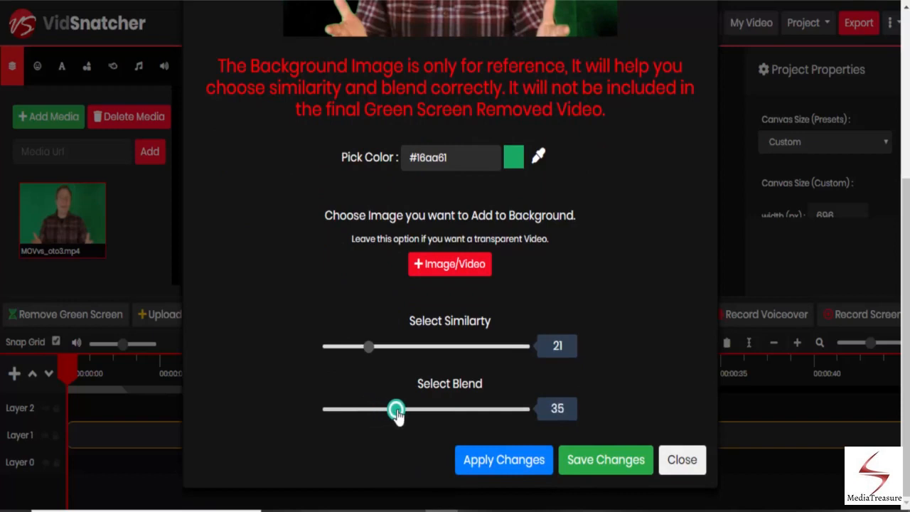
pyautogui.click(487, 458)
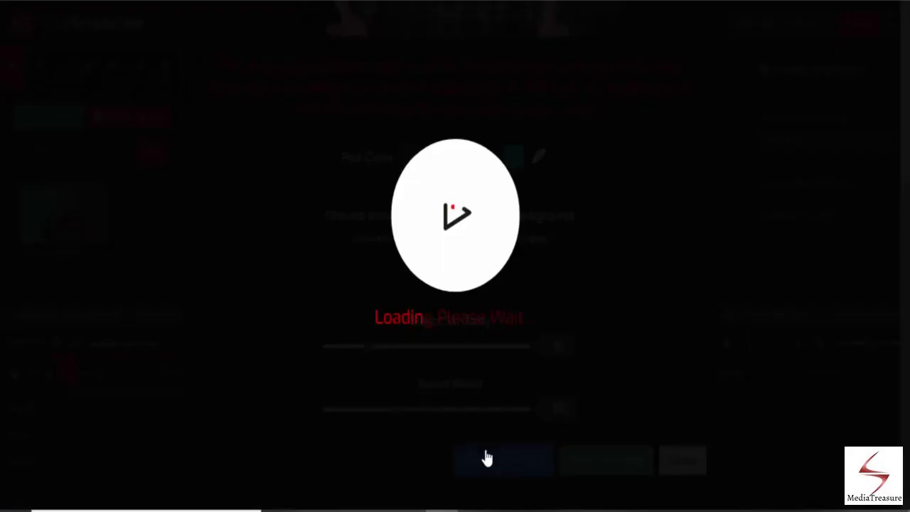
pyautogui.scroll(5, 481, 427)
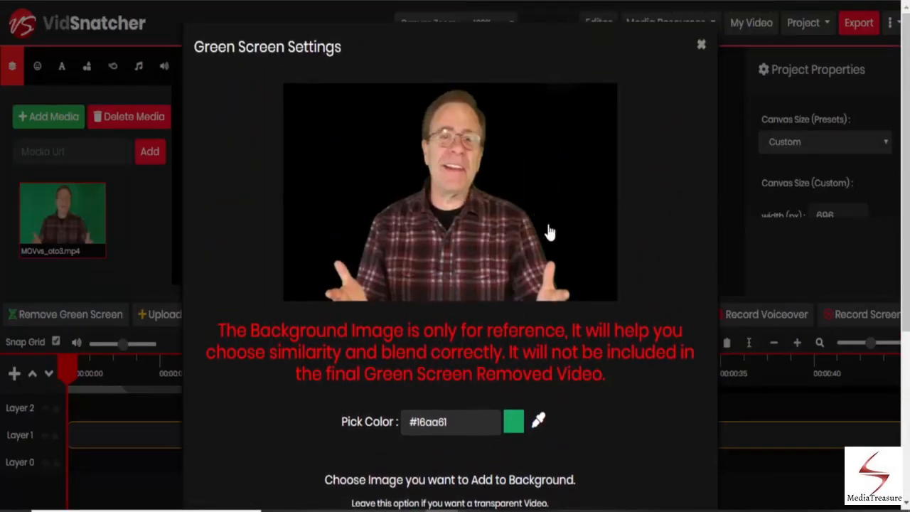
pyautogui.scroll(-3, 542, 269)
pyautogui.scroll(-2, 543, 268)
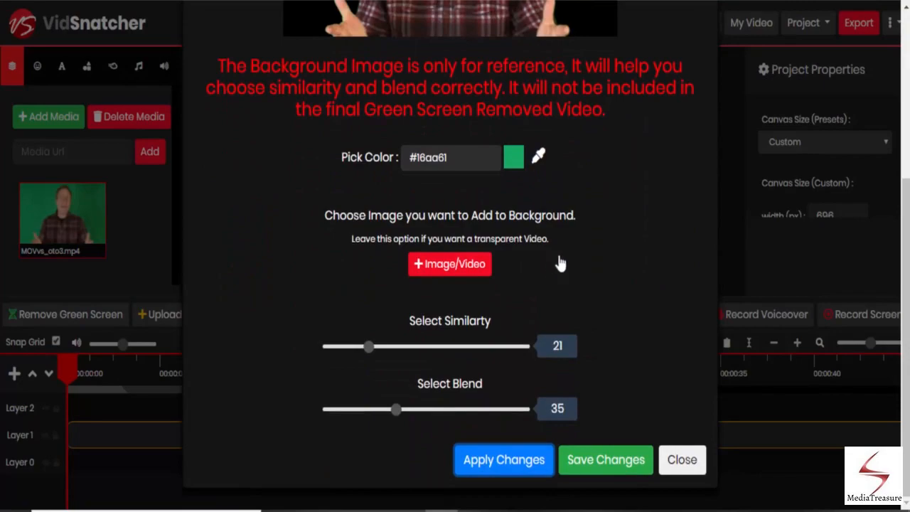
pyautogui.click(629, 460)
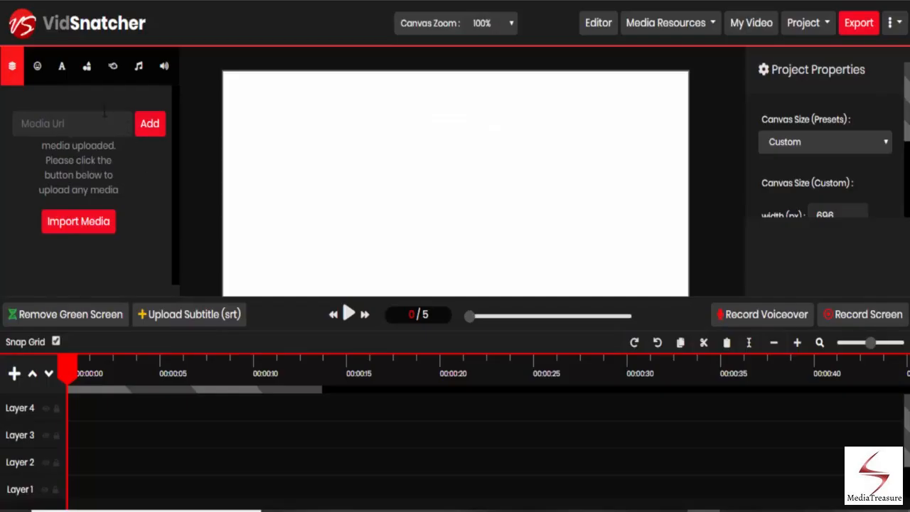
# Search the simple icons for pencil and place the pencil icon on the canvas
pyautogui.click(36, 75)
pyautogui.click(108, 150)
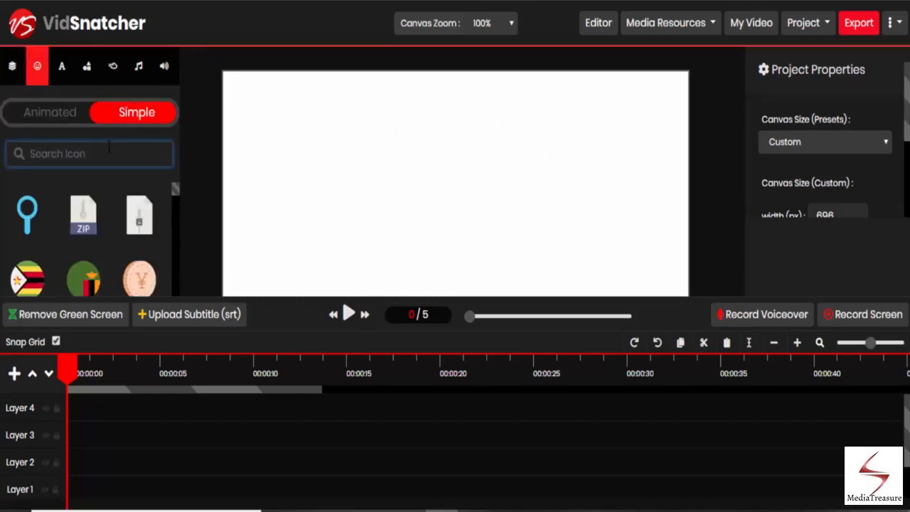
pyautogui.write('calenda')
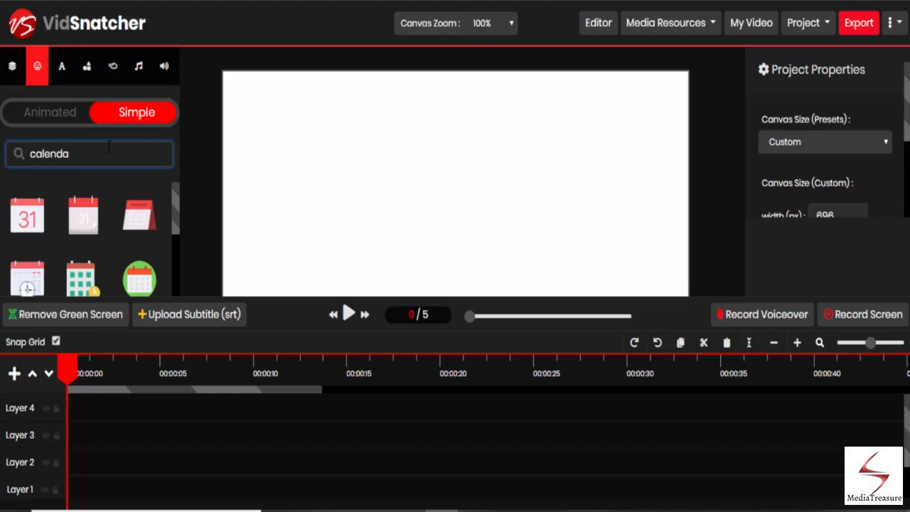
pyautogui.press('BackSpace')
pyautogui.press('BackSpace')
pyautogui.press('BackSpace')
pyautogui.press('BackSpace')
pyautogui.press('BackSpace')
pyautogui.press('BackSpace')
pyautogui.press('BackSpace')
pyautogui.write('pencil')
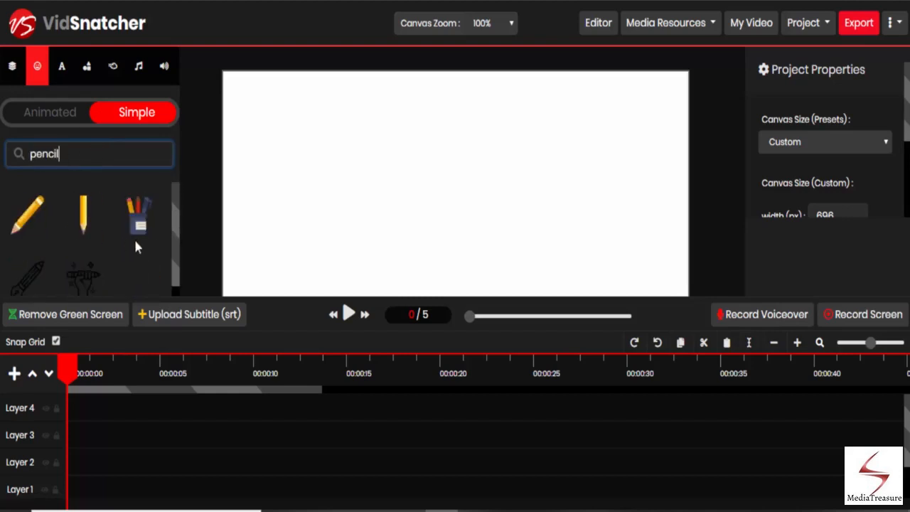
pyautogui.moveTo(30, 217); pyautogui.dragTo(408, 217)
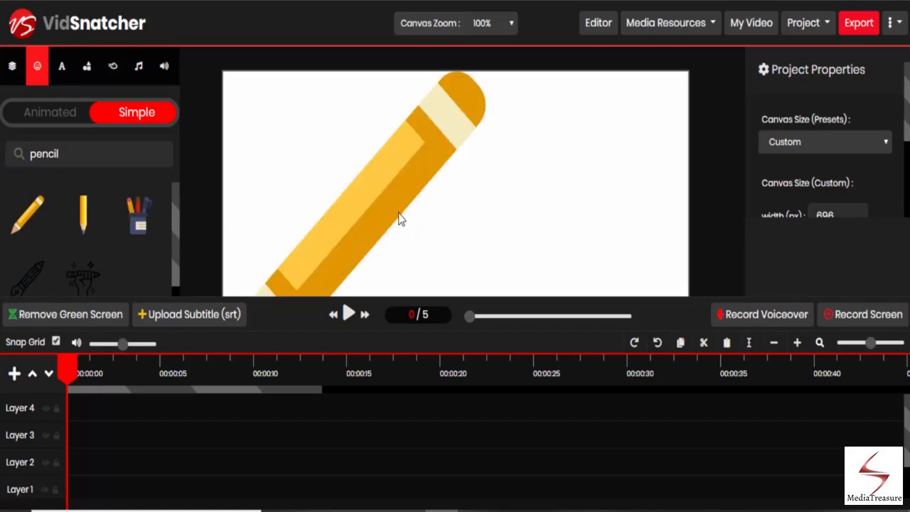
# Shrink the pencil icon and move it toward the middle of the canvas
pyautogui.click(457, 152)
pyautogui.moveTo(482, 78)
pyautogui.mouseDown()
pyautogui.moveTo(411, 140)
pyautogui.moveTo(375, 191)
pyautogui.mouseUp()
pyautogui.moveTo(334, 219)
pyautogui.mouseDown()
pyautogui.moveTo(392, 131)
pyautogui.moveTo(443, 137)
pyautogui.moveTo(451, 157)
pyautogui.mouseUp()
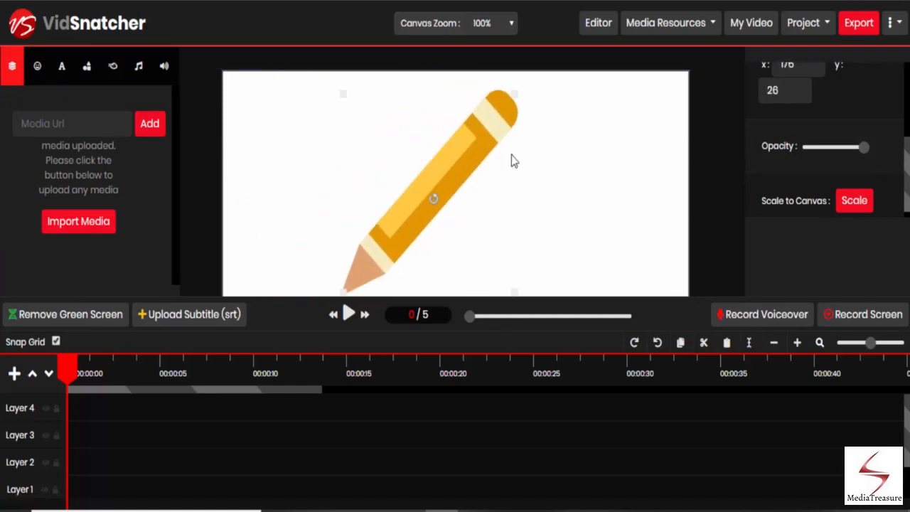
# Try the alignment options and align the pencil icon to the horizontal centre of the canvas
pyautogui.moveTo(861, 152)
pyautogui.mouseDown()
pyautogui.moveTo(818, 153)
pyautogui.moveTo(869, 160)
pyautogui.mouseUp()
pyautogui.scroll(3, 867, 151)
pyautogui.click(820, 120)
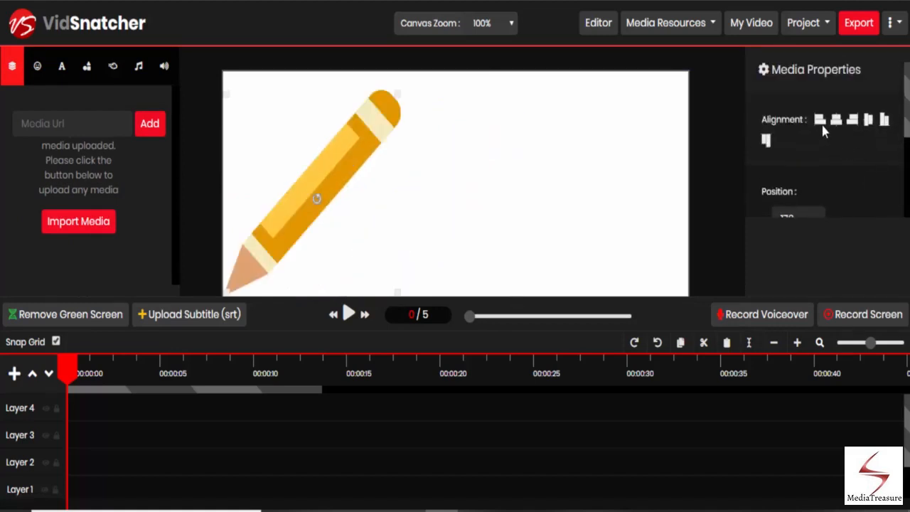
pyautogui.click(837, 121)
pyautogui.click(851, 122)
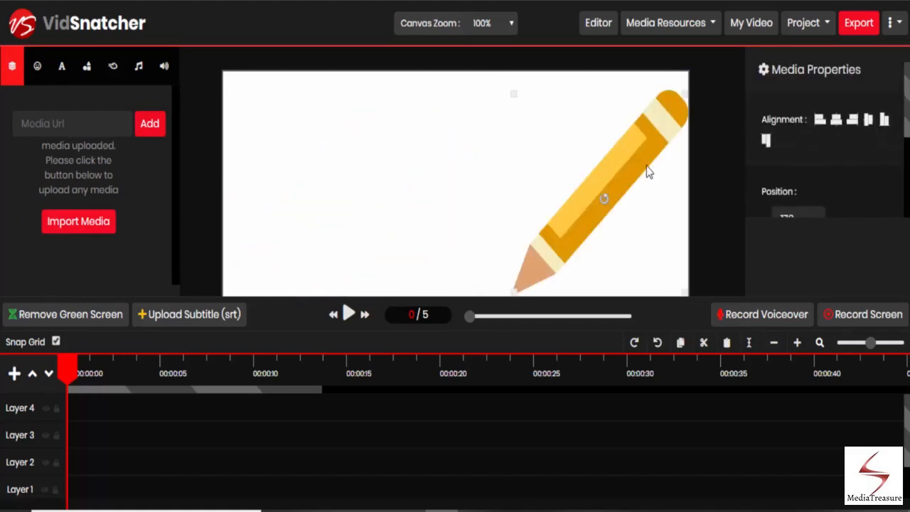
pyautogui.click(836, 121)
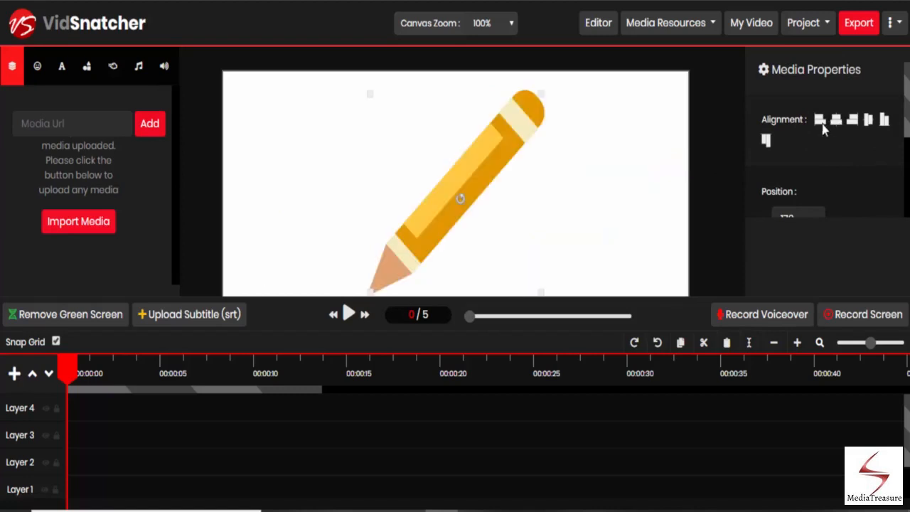
# Write the text "Let's write a journal." in the text box
pyautogui.click(63, 70)
pyautogui.click(92, 107)
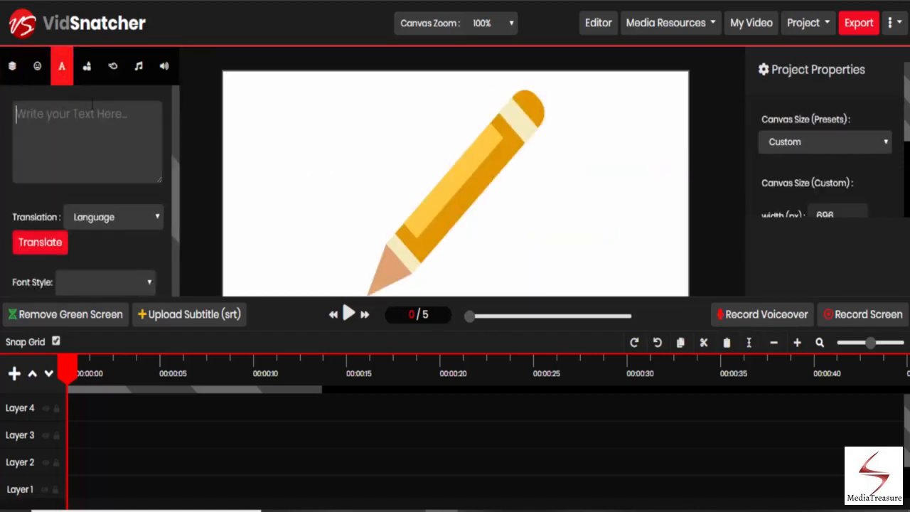
pyautogui.write("Let's write a journal.")
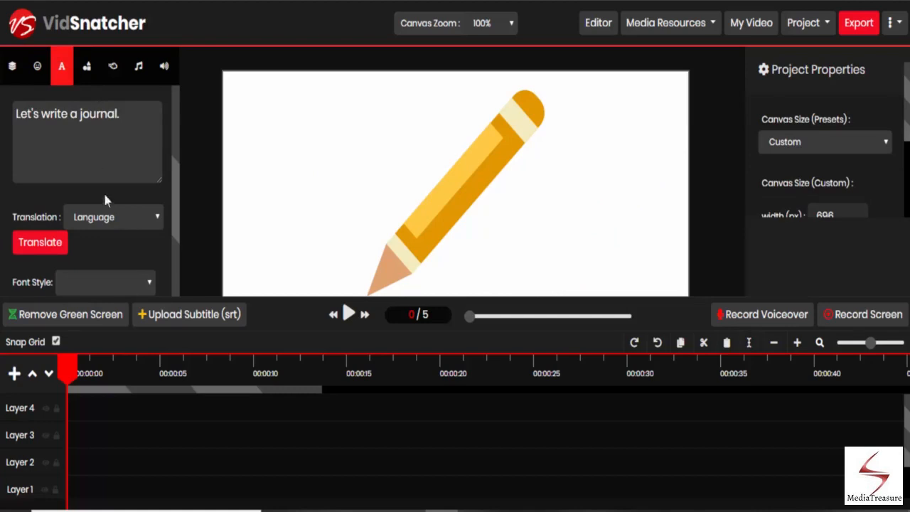
# Translate the text into Chinese (Traditional)
pyautogui.click(106, 217)
pyautogui.scroll(-10, 112, 320)
pyautogui.scroll(7, 111, 326)
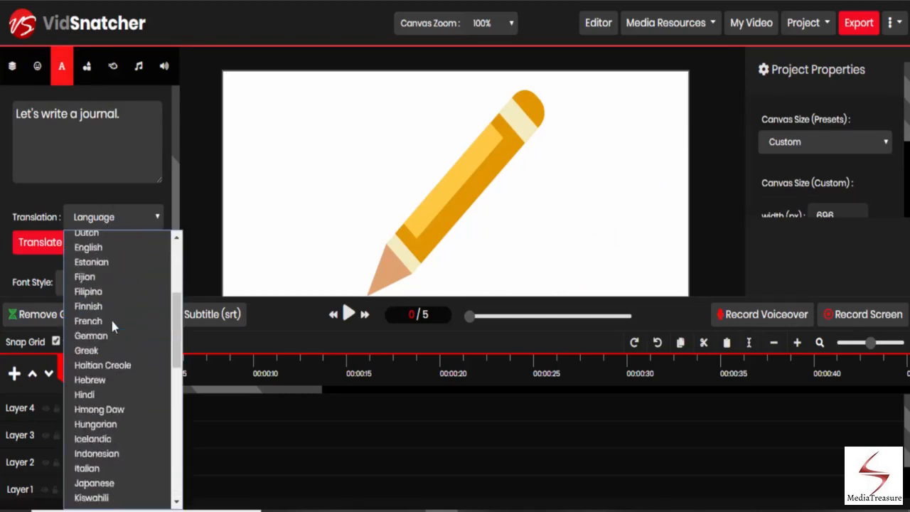
pyautogui.scroll(3, 112, 326)
pyautogui.scroll(-6, 111, 325)
pyautogui.scroll(6, 112, 326)
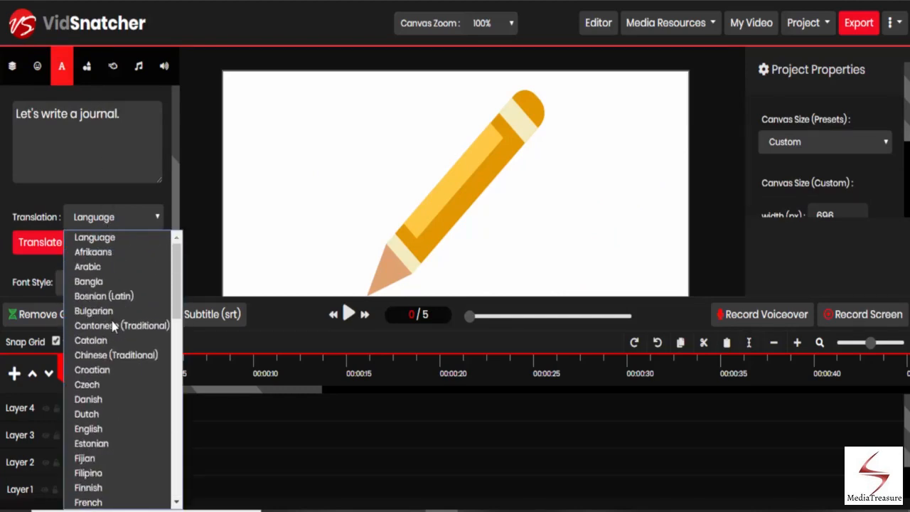
pyautogui.click(114, 355)
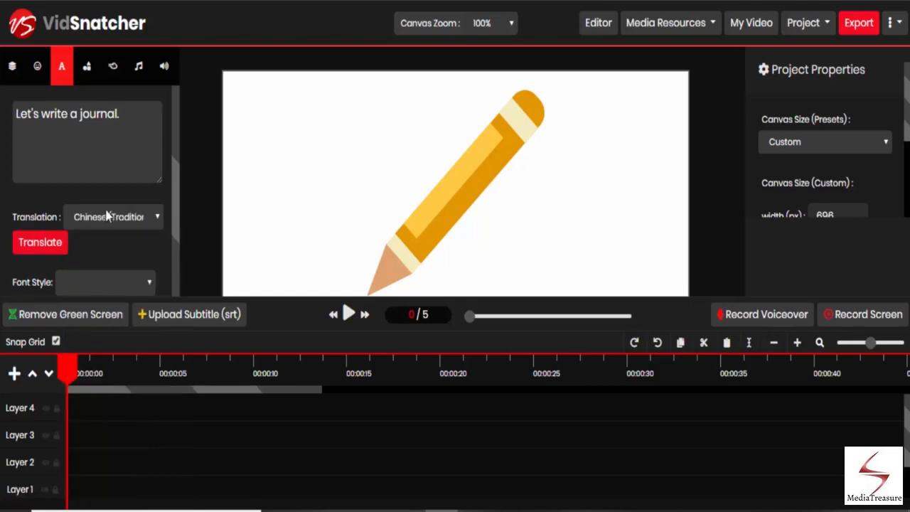
pyautogui.click(63, 245)
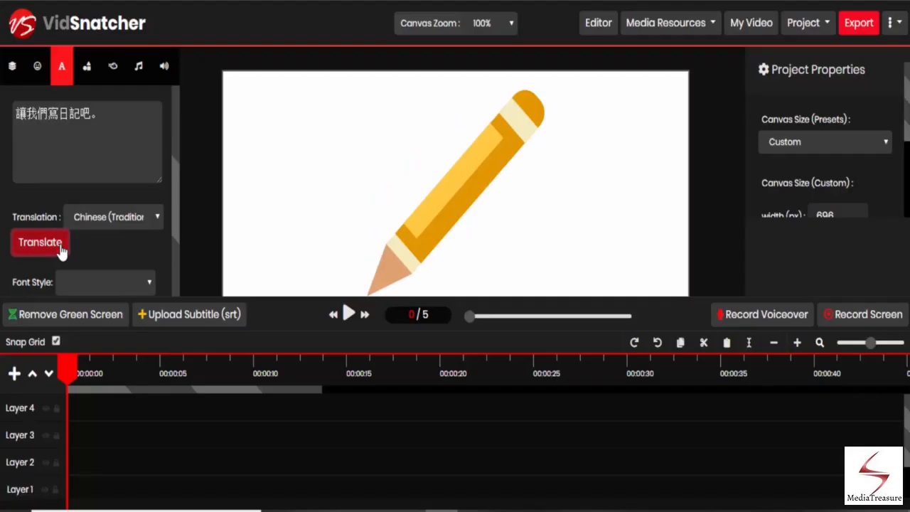
# Set the text's font size to 36
pyautogui.scroll(-1, 105, 233)
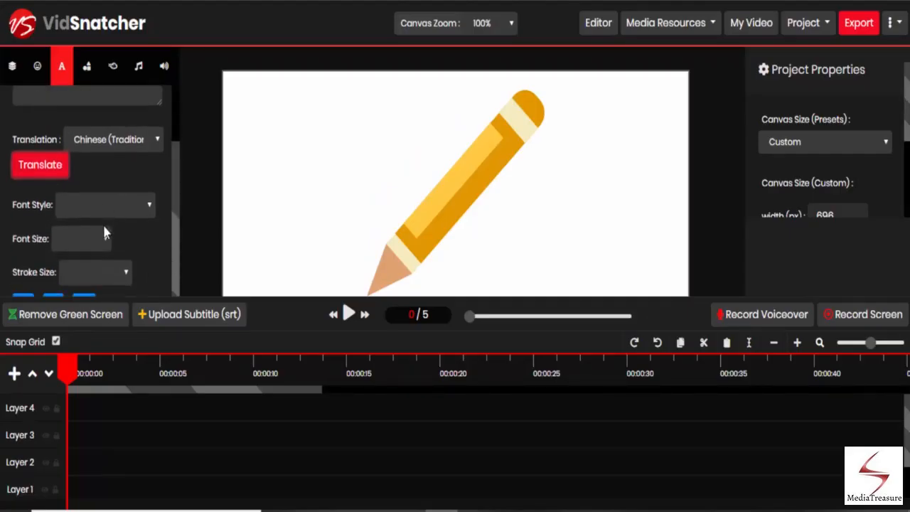
pyautogui.click(88, 205)
pyautogui.click(85, 217)
pyautogui.click(80, 236)
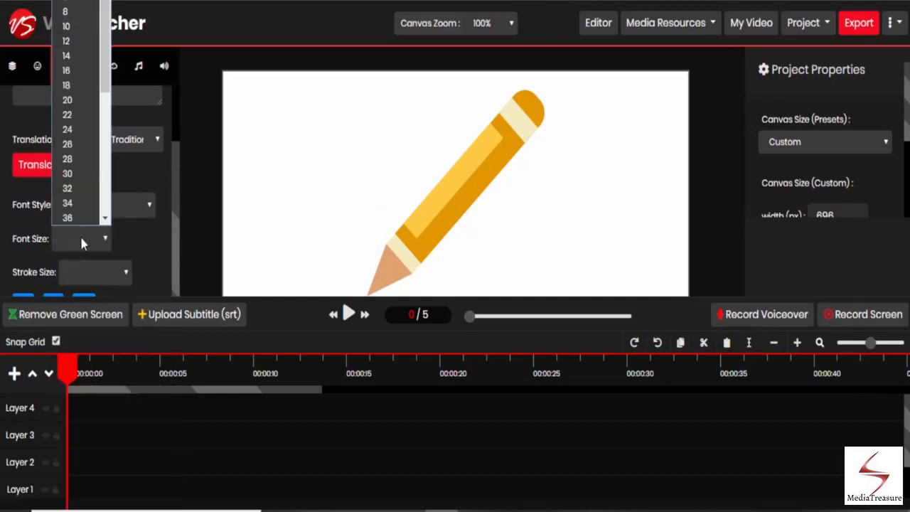
pyautogui.click(71, 217)
# Set the text's stroke size to No Stroke
pyautogui.scroll(-1, 73, 211)
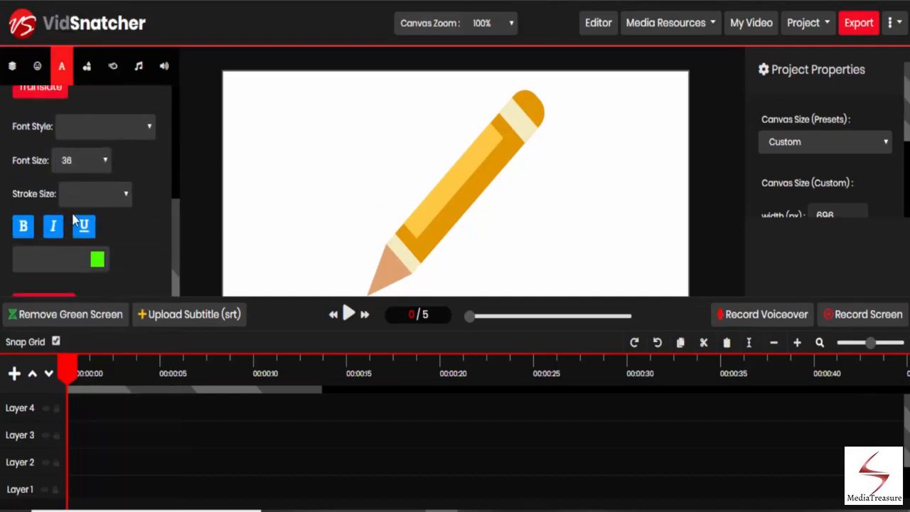
pyautogui.click(81, 197)
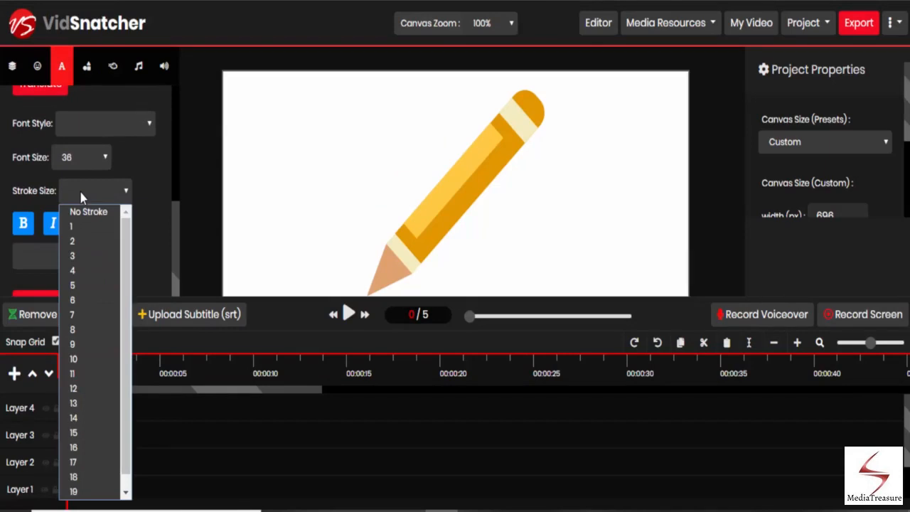
pyautogui.click(80, 196)
pyautogui.click(80, 194)
pyautogui.click(84, 211)
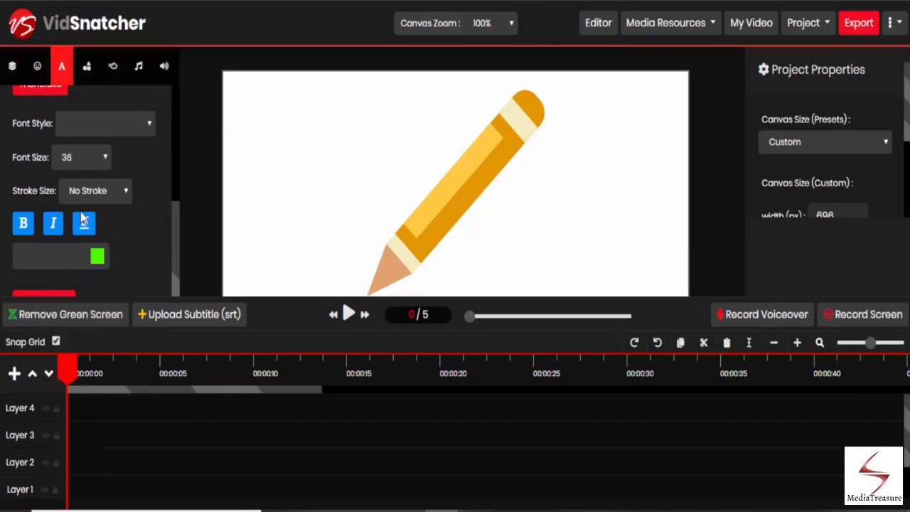
# Set the text colour to black #000000 and add the text to the canvas
pyautogui.click(97, 260)
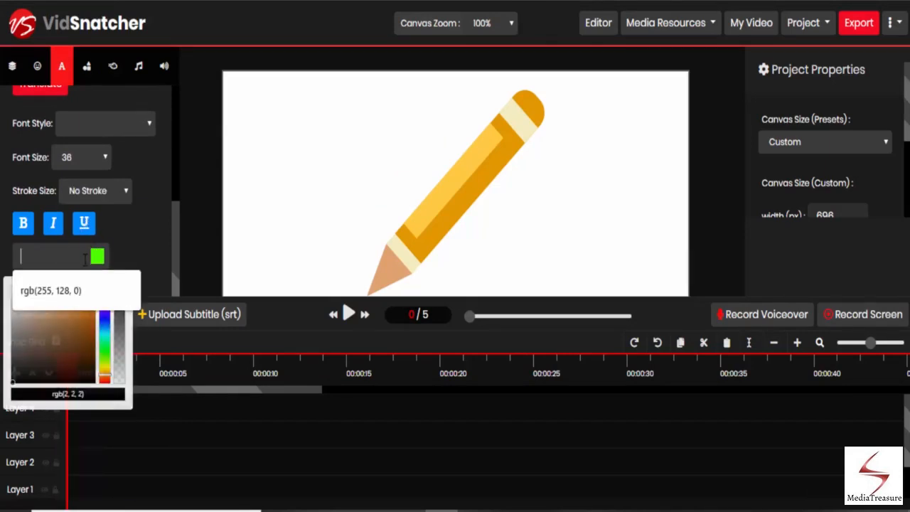
pyautogui.moveTo(60, 357); pyautogui.dragTo(12, 389)
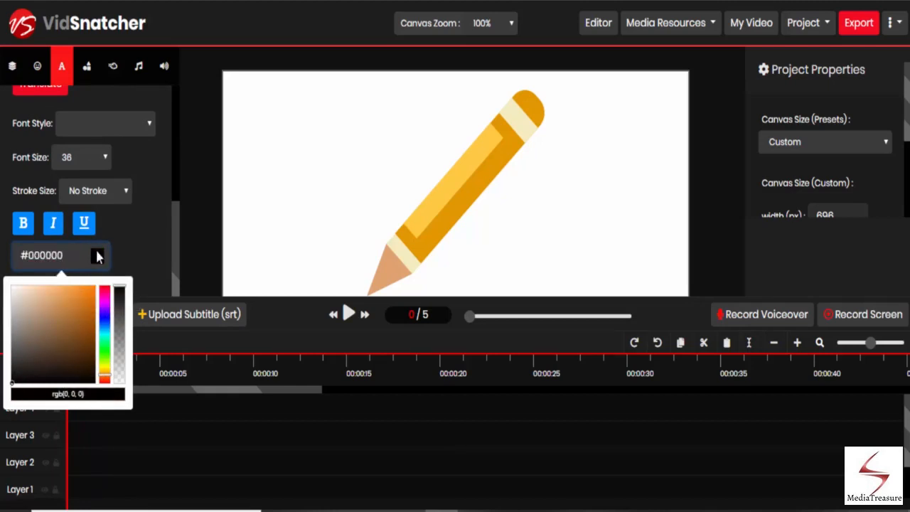
pyautogui.click(124, 247)
pyautogui.click(68, 296)
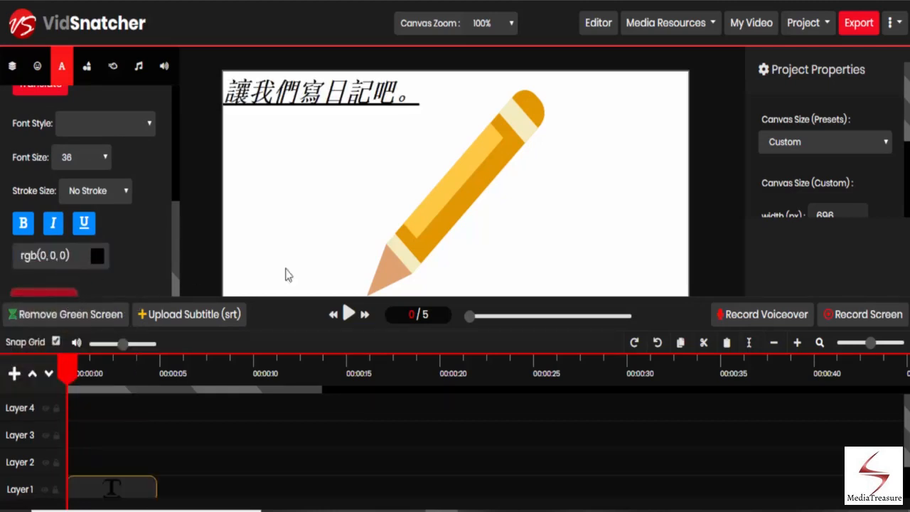
# Move the translated text lower on the canvas, below the top edge
pyautogui.click(341, 98)
pyautogui.moveTo(359, 109); pyautogui.dragTo(360, 155)
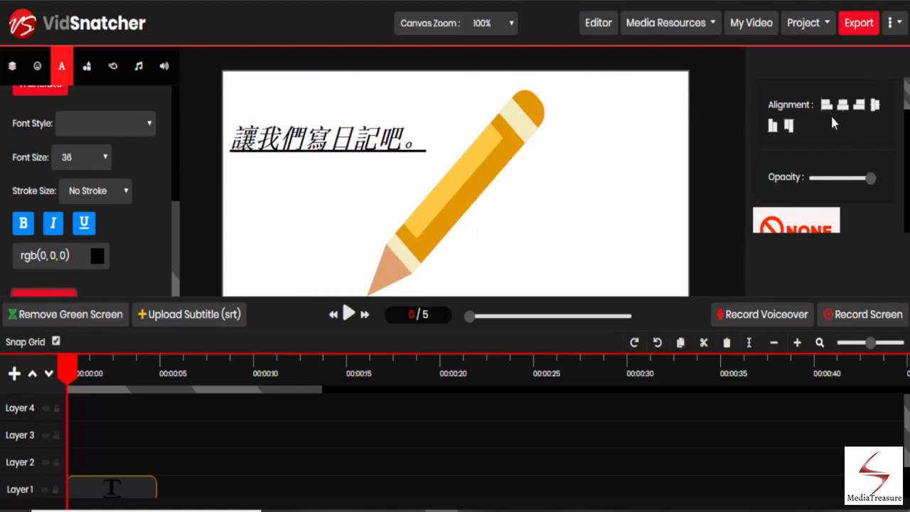
pyautogui.scroll(-10, 830, 135)
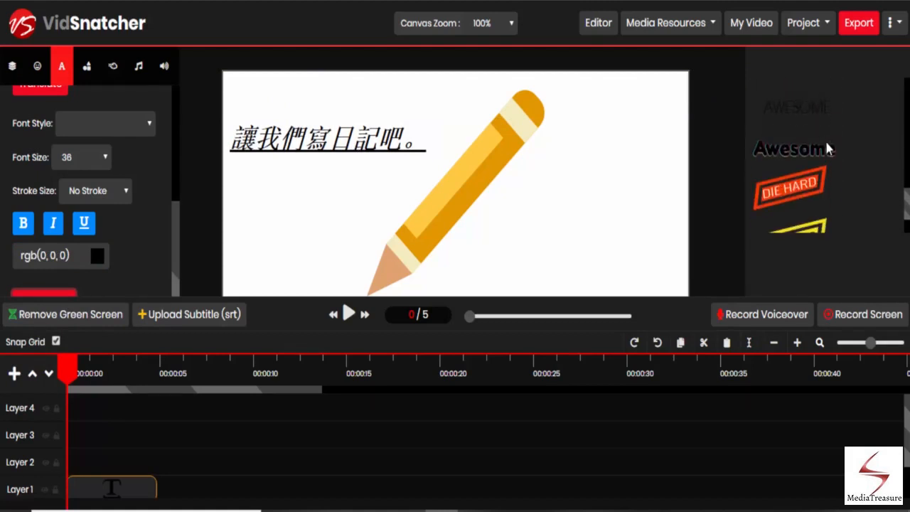
pyautogui.scroll(10, 826, 147)
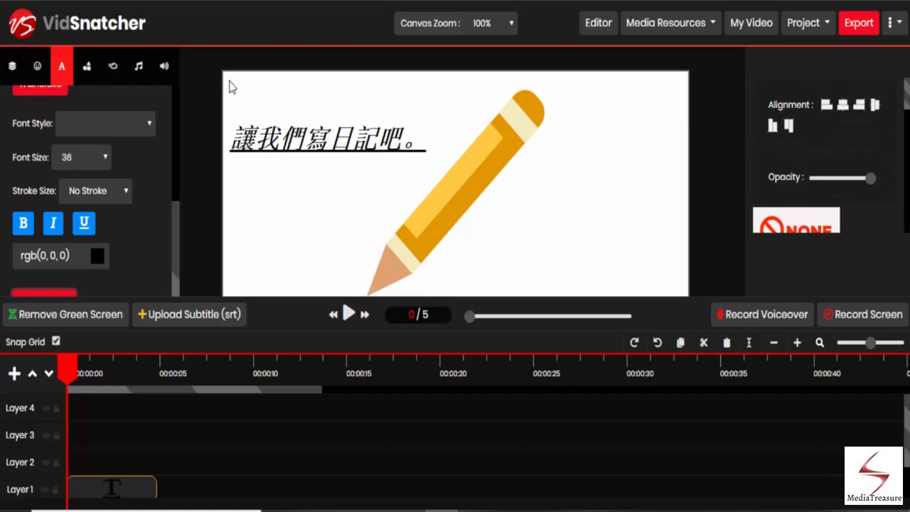
# Add a red rectangle frame around the text and shift the pencil image to the right
pyautogui.click(94, 77)
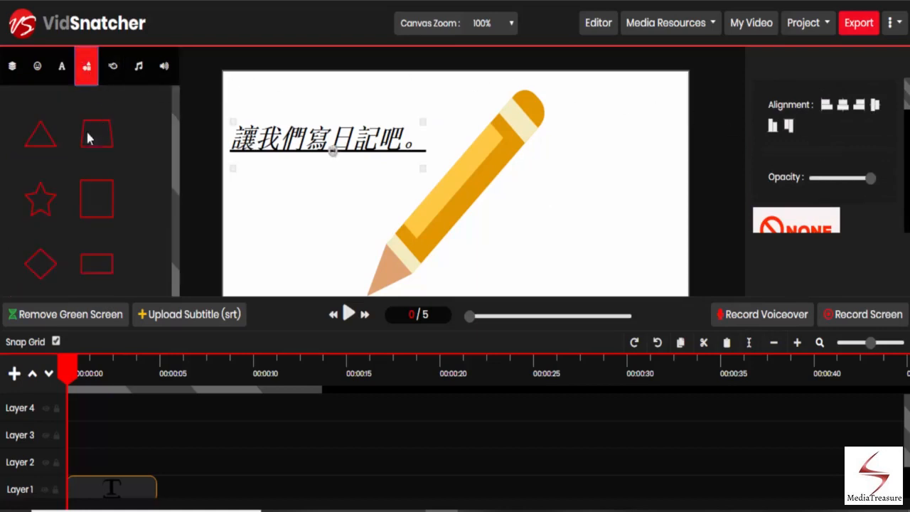
pyautogui.moveTo(93, 264); pyautogui.dragTo(300, 192)
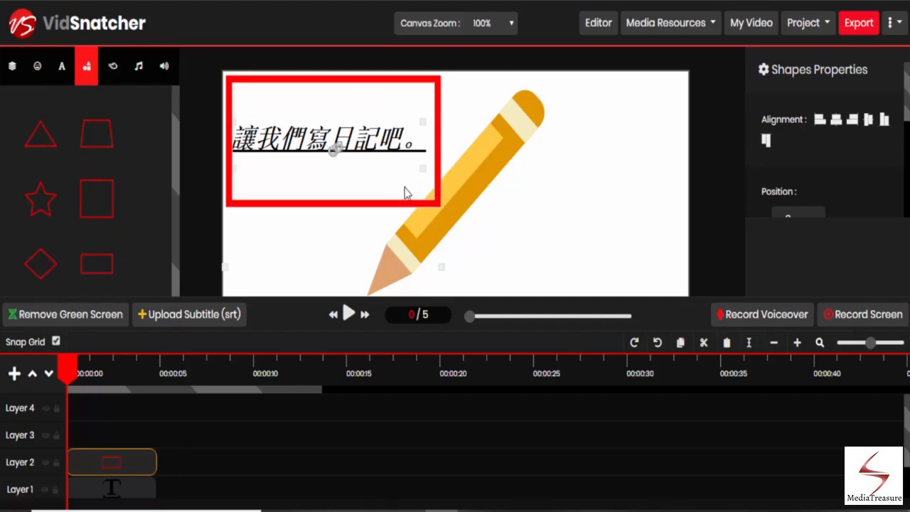
pyautogui.click(475, 191)
pyautogui.moveTo(475, 191)
pyautogui.mouseDown()
pyautogui.moveTo(543, 182)
pyautogui.moveTo(552, 197)
pyautogui.moveTo(562, 192)
pyautogui.mouseUp()
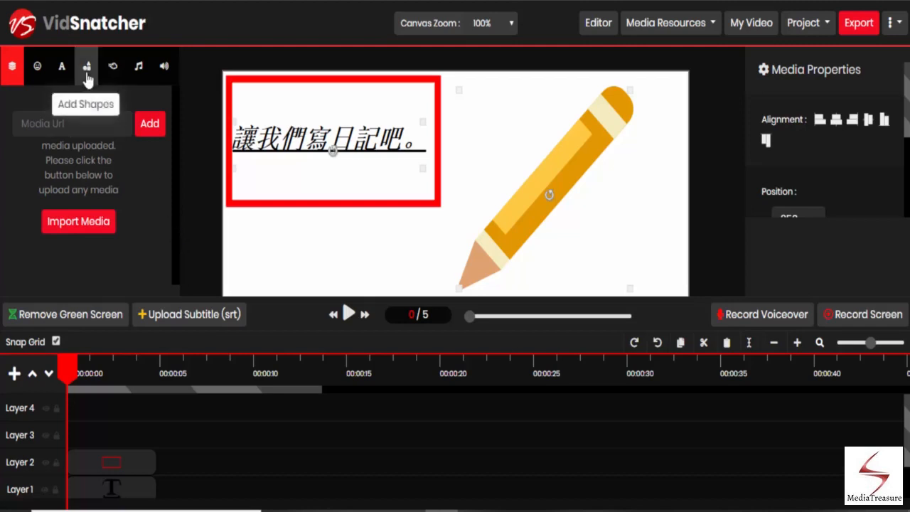
# Open the effects and pick the From Down in-effect after trying From Up
pyautogui.click(114, 71)
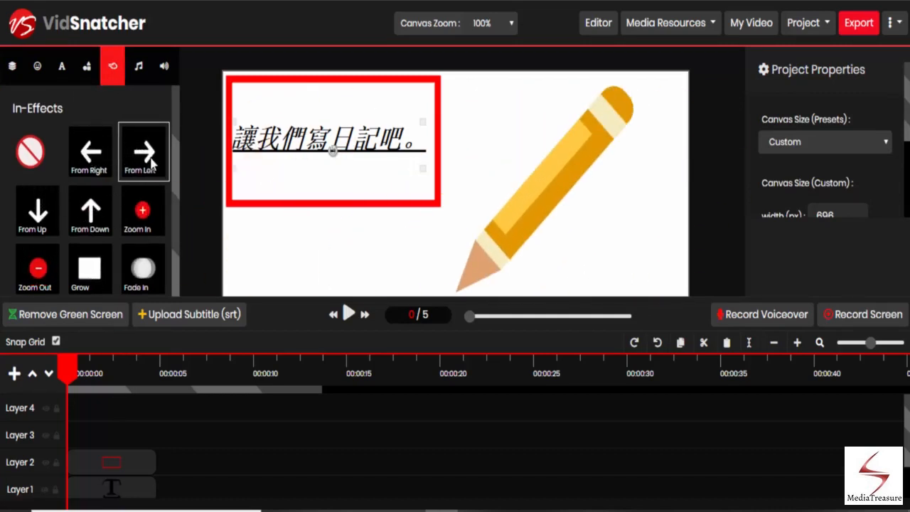
pyautogui.click(35, 215)
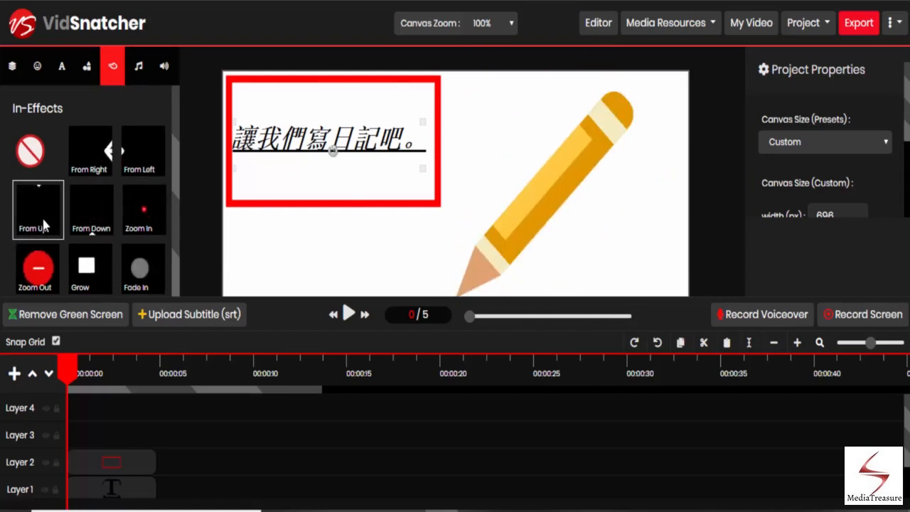
pyautogui.click(86, 226)
pyautogui.click(98, 209)
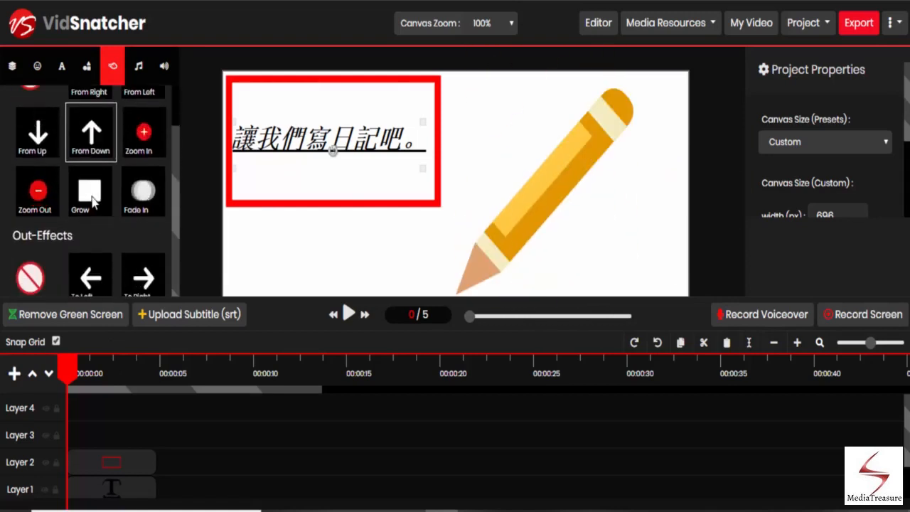